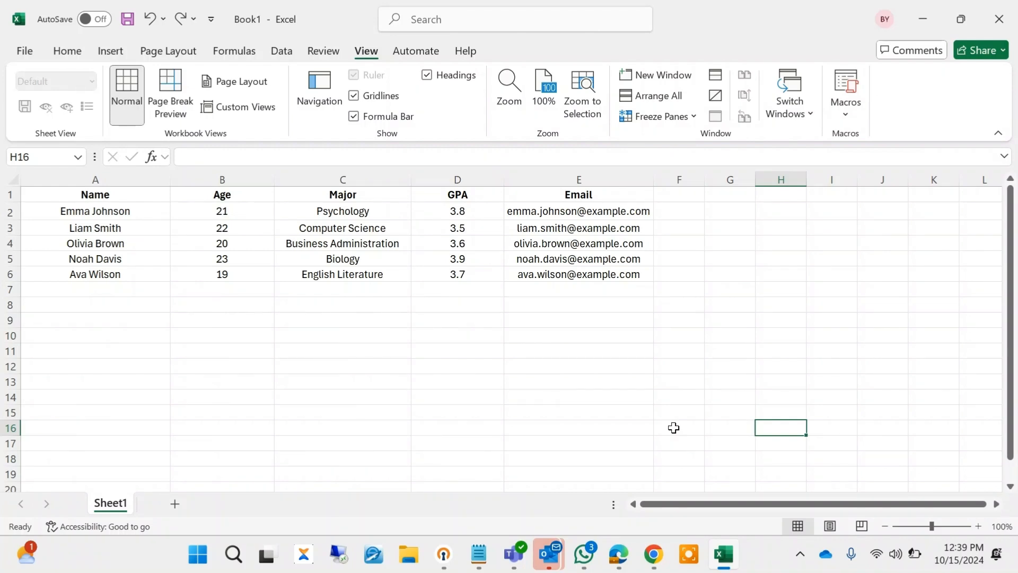
# - Examine the Name, Age, Major, GPA and Email columns of the student table one by one
pyautogui.click(65, 52)
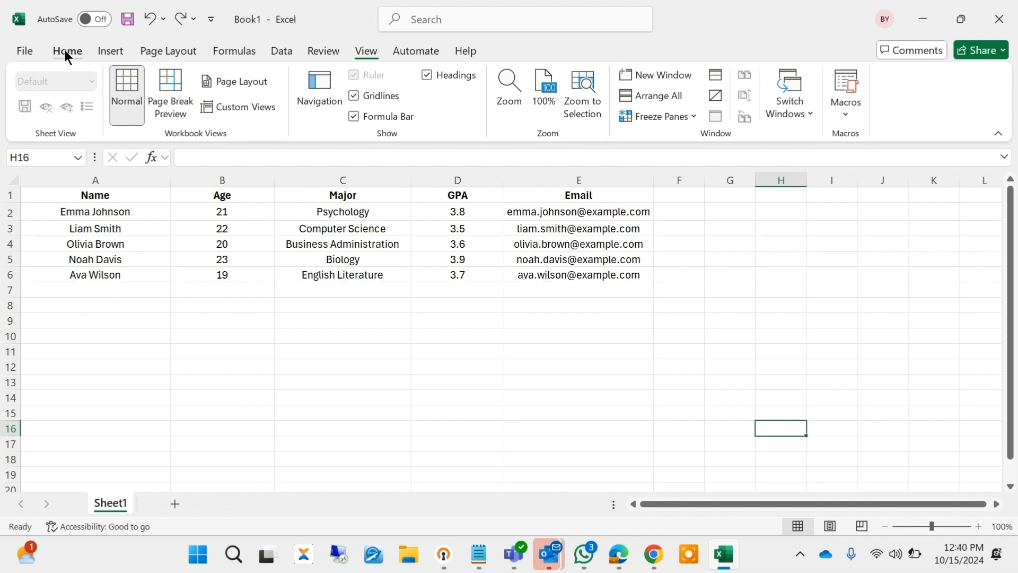
pyautogui.click(123, 171)
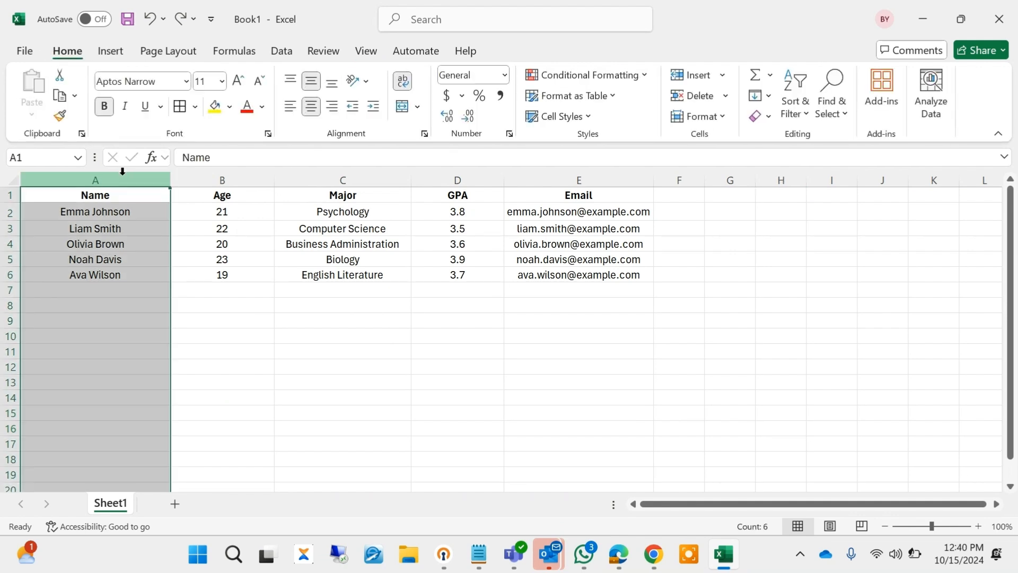
pyautogui.click(242, 175)
pyautogui.click(378, 176)
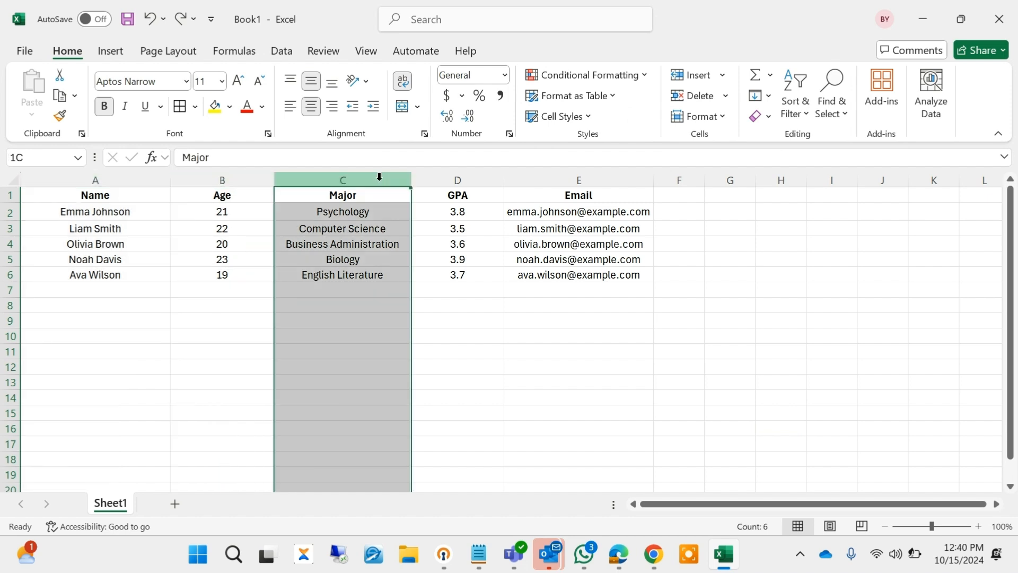
pyautogui.click(477, 177)
pyautogui.click(599, 182)
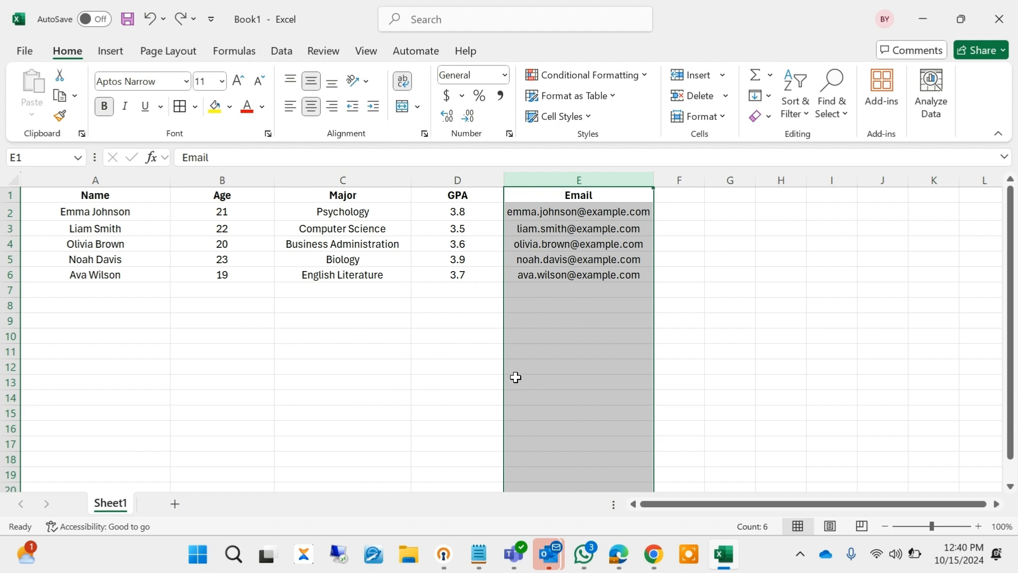
pyautogui.click(123, 180)
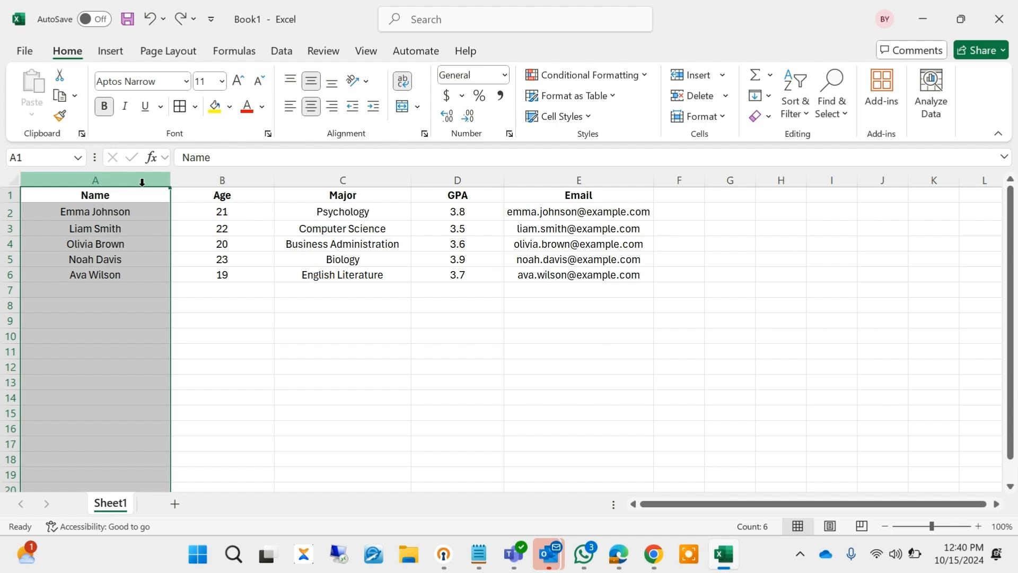
# - Check how the Name column behaves when the unfrozen sheet is viewed farther across, and return to column A
pyautogui.click(996, 504)
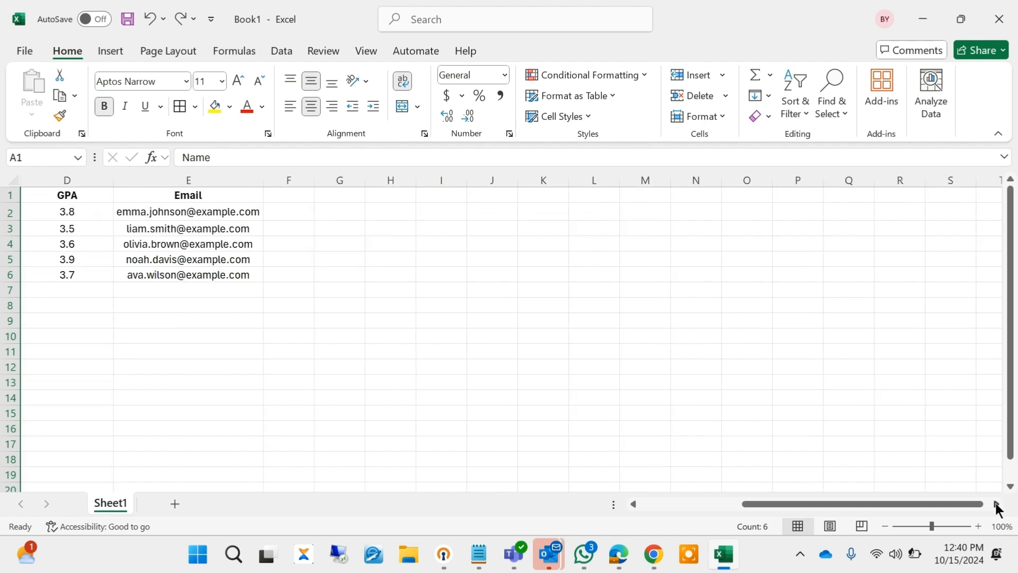
pyautogui.click(995, 504)
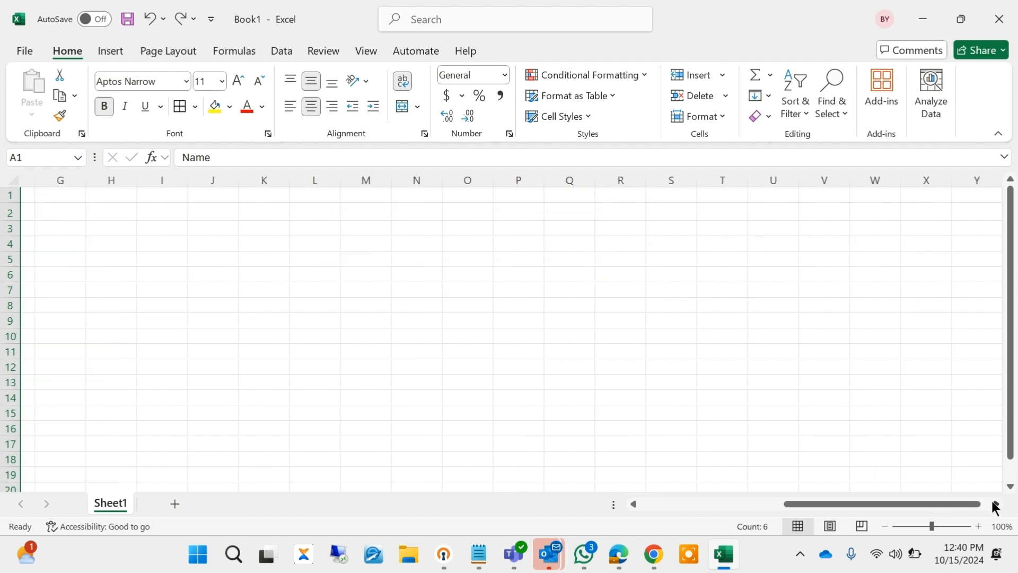
pyautogui.click(996, 504)
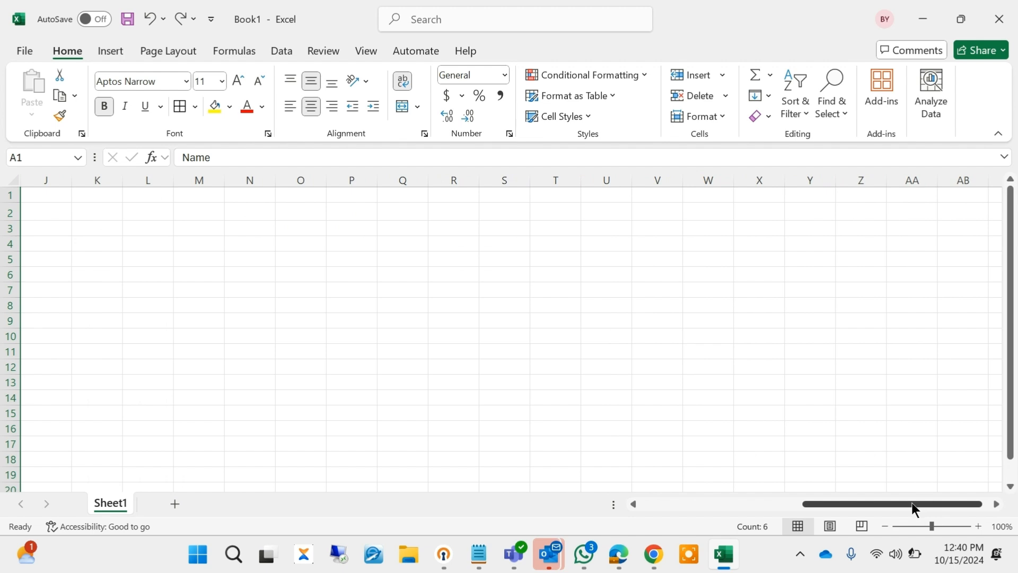
pyautogui.moveTo(912, 501); pyautogui.dragTo(654, 508)
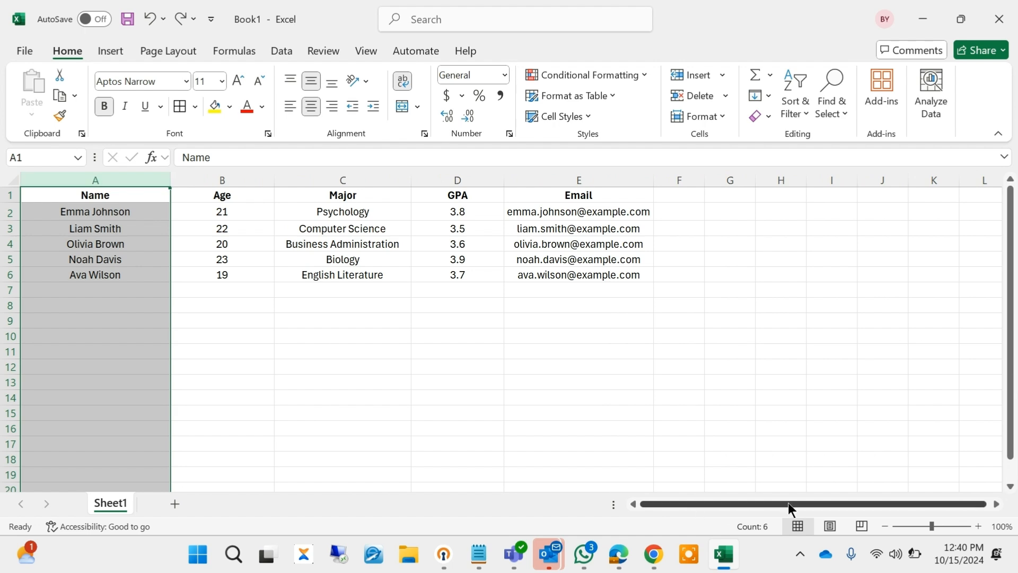
pyautogui.click(999, 504)
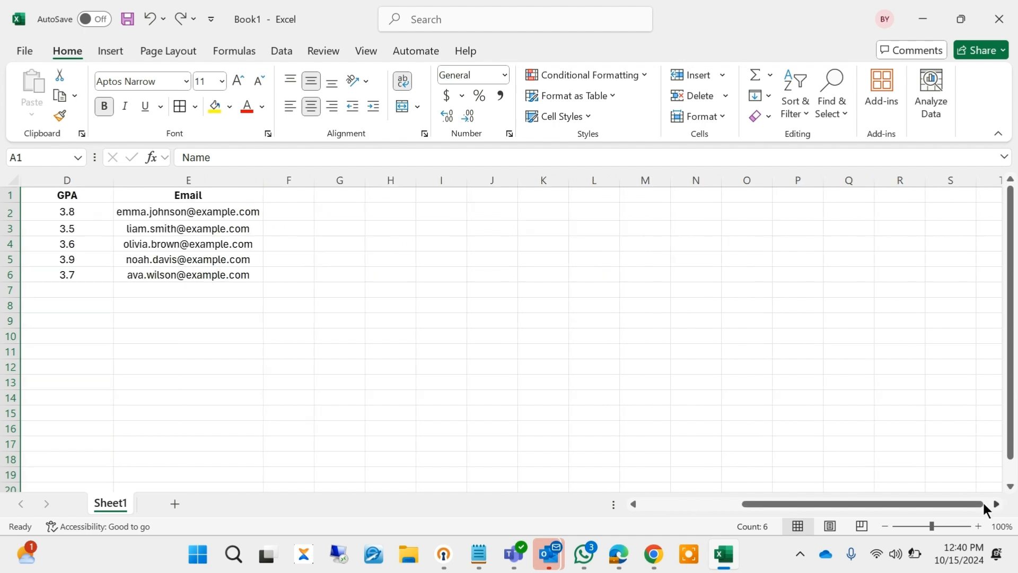
pyautogui.moveTo(981, 504); pyautogui.dragTo(587, 500)
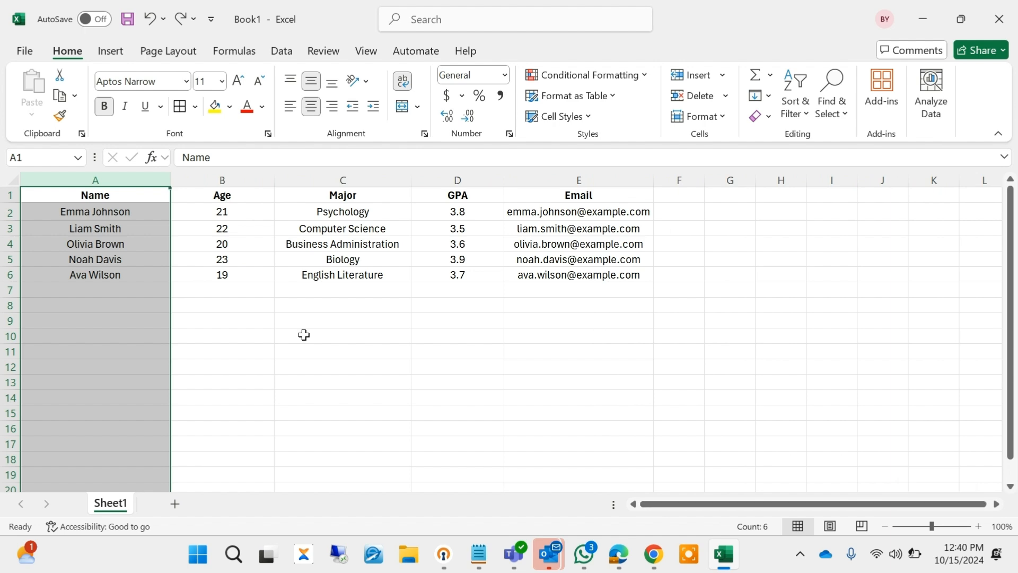
pyautogui.click(296, 322)
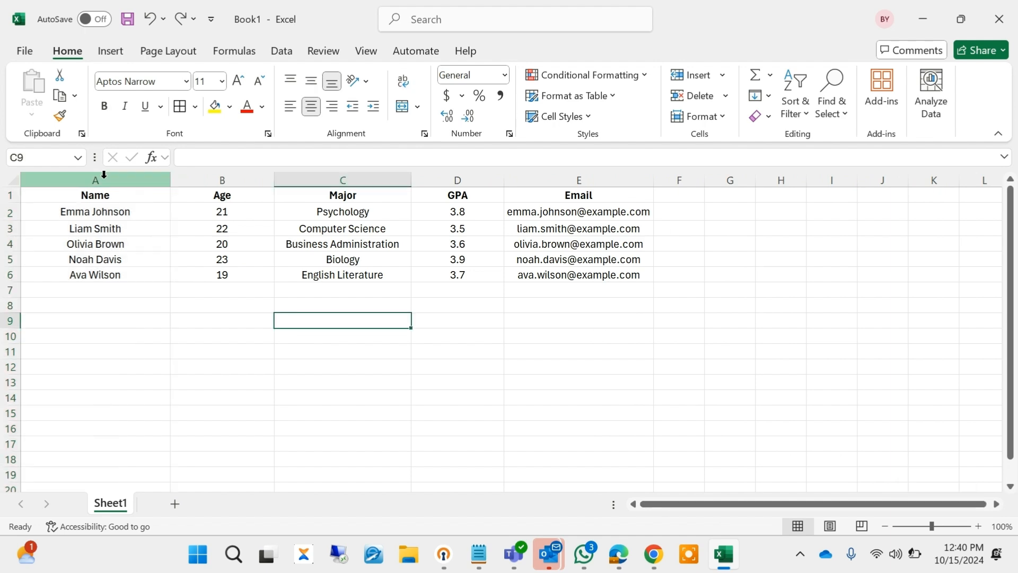
# - Freeze the Name column in place by applying Freeze Panes with column B selected
pyautogui.click(104, 175)
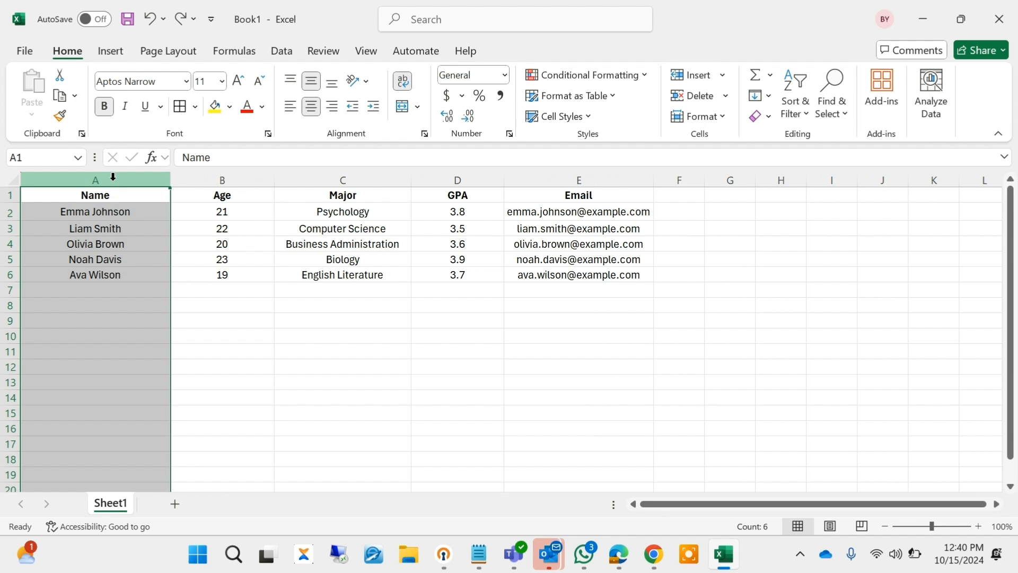
pyautogui.click(226, 178)
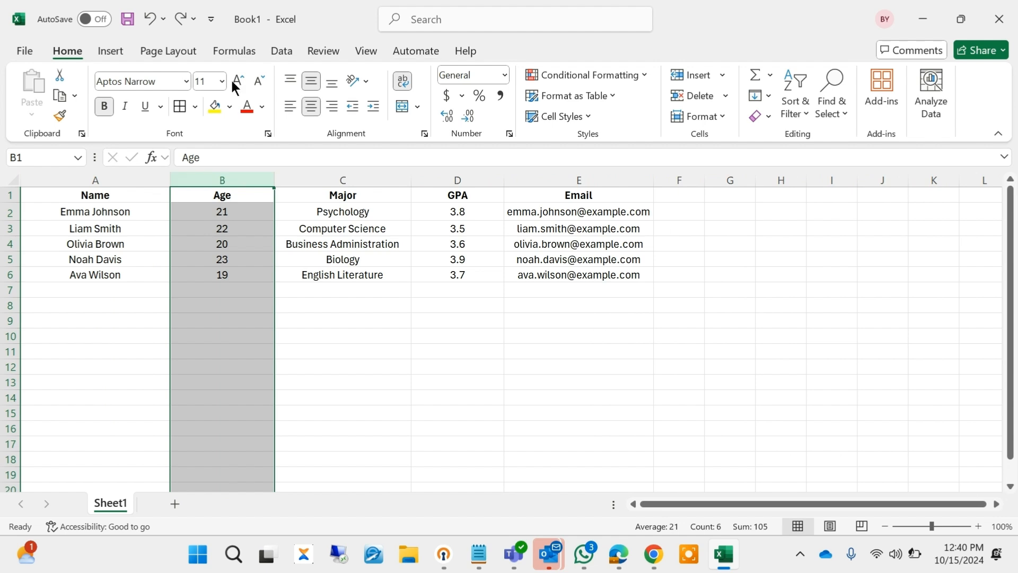
pyautogui.click(370, 52)
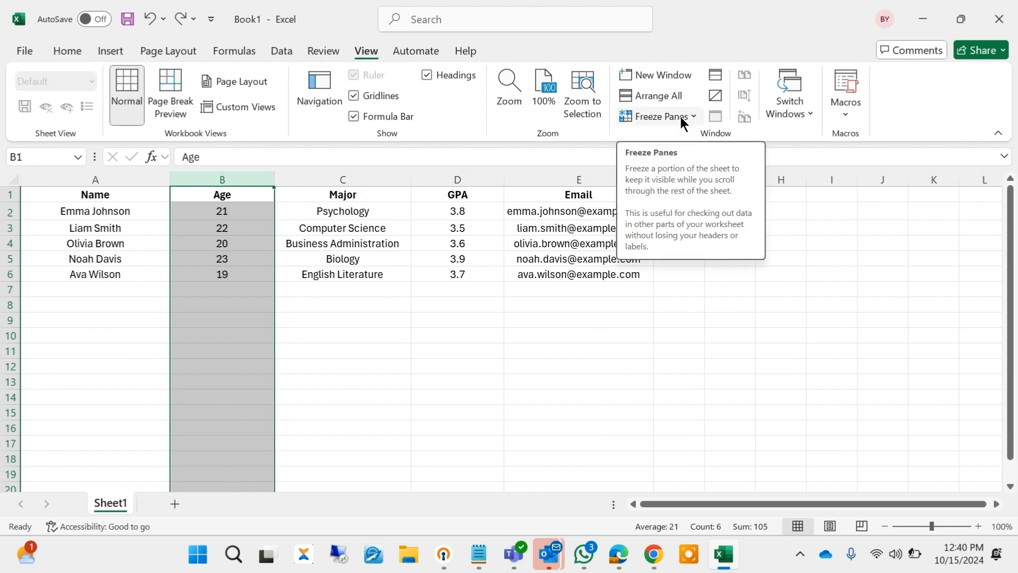
pyautogui.click(694, 116)
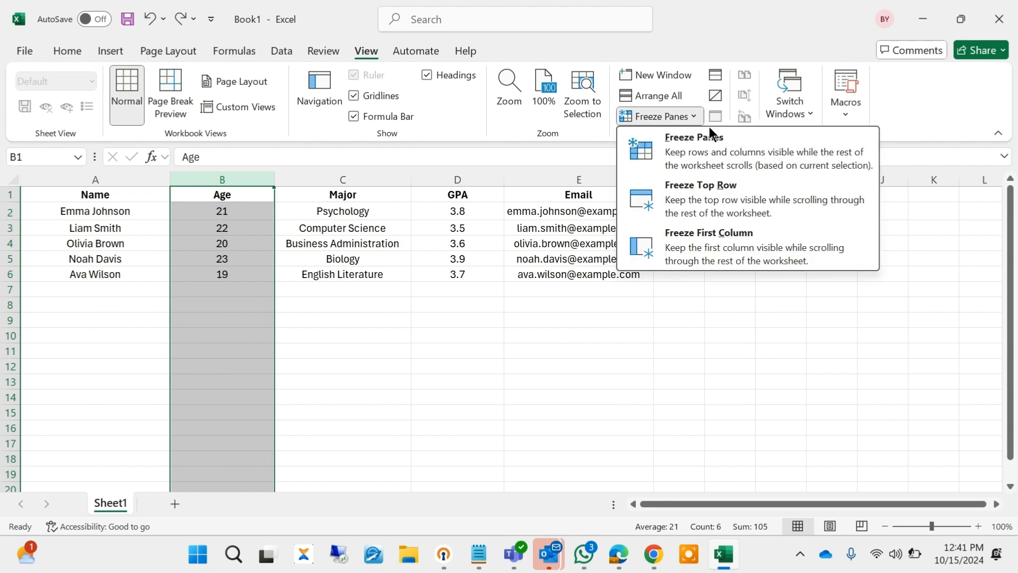
pyautogui.click(739, 152)
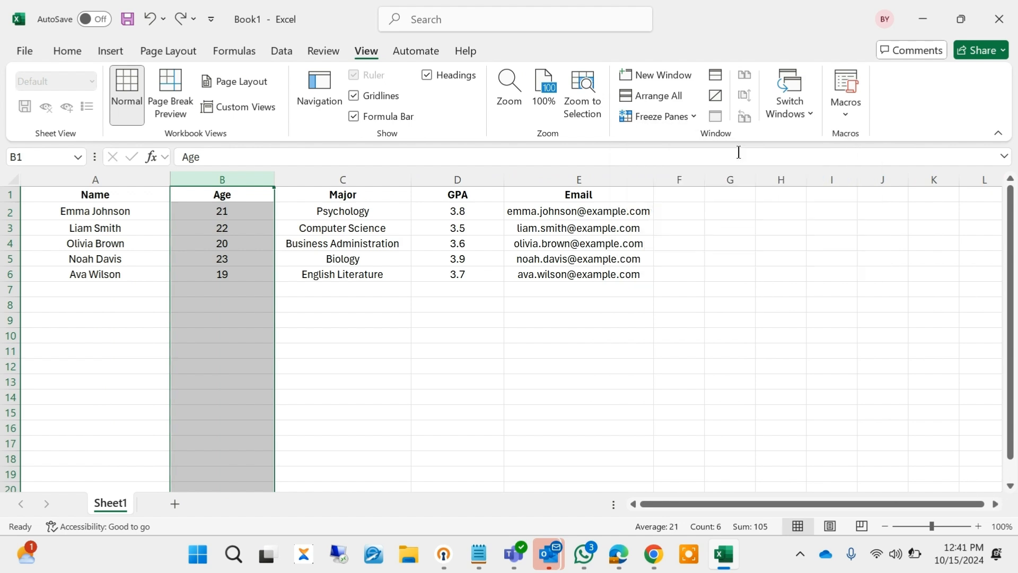
pyautogui.click(603, 371)
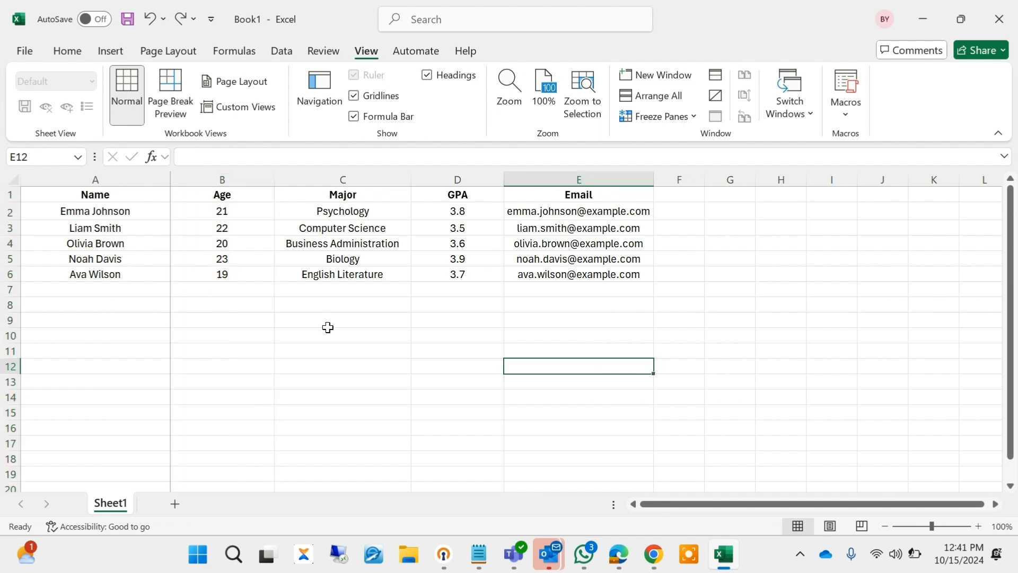
# - Check that the Name column stays in view while moving across the far columns, and return to the table's start
pyautogui.click(995, 505)
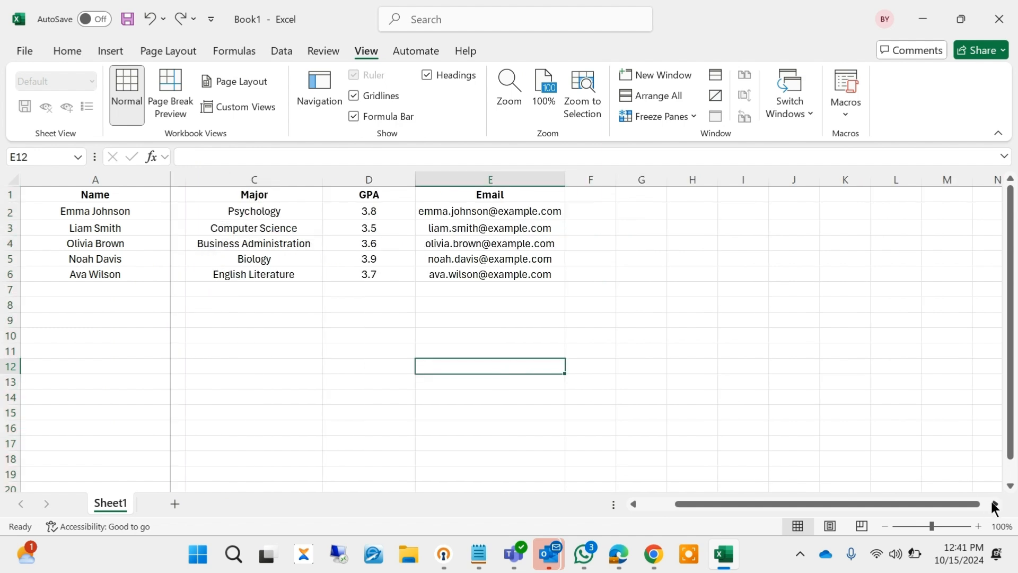
pyautogui.click(995, 505)
pyautogui.moveTo(933, 501); pyautogui.dragTo(932, 501)
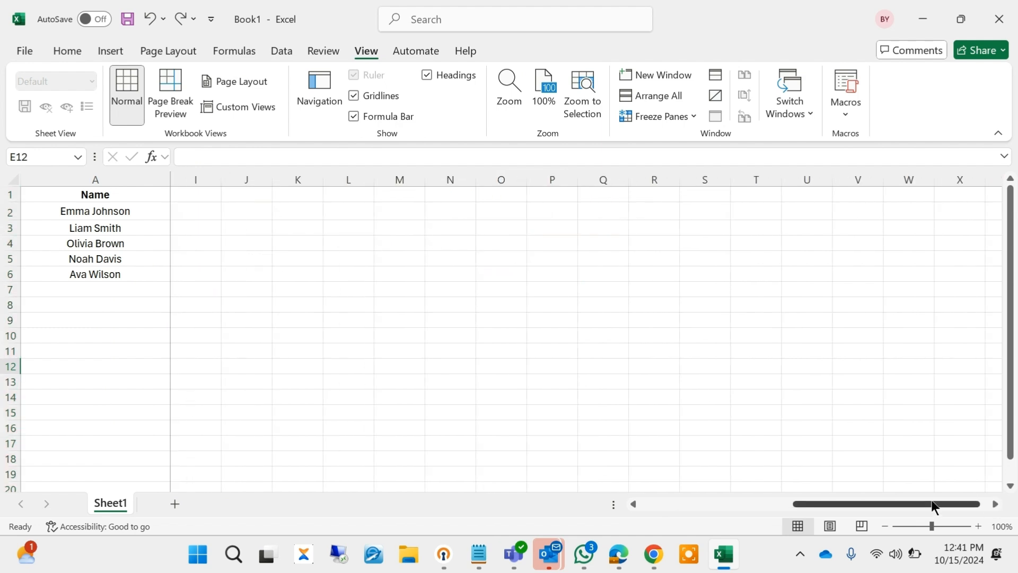
pyautogui.click(994, 505)
pyautogui.click(993, 506)
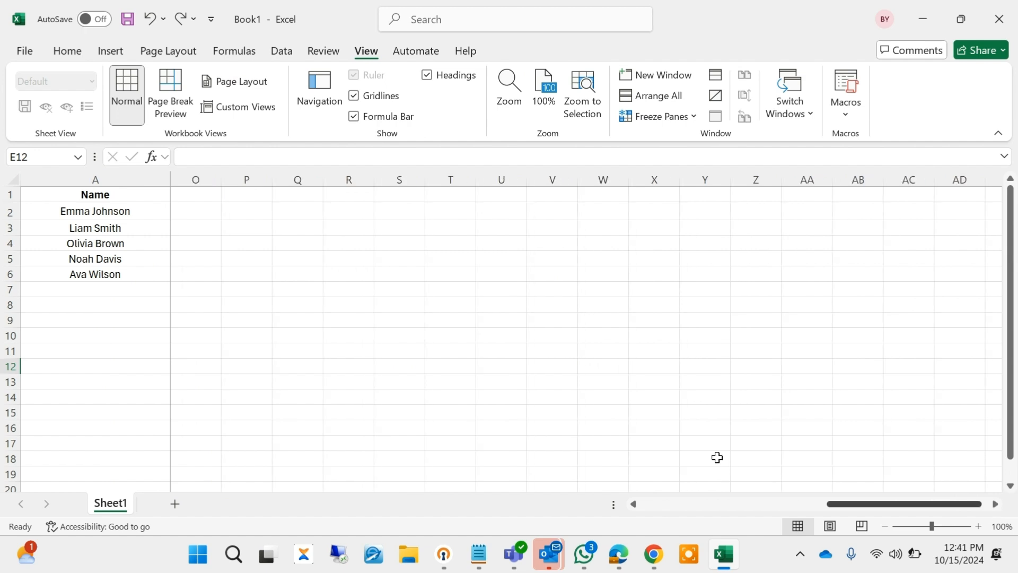
pyautogui.click(132, 177)
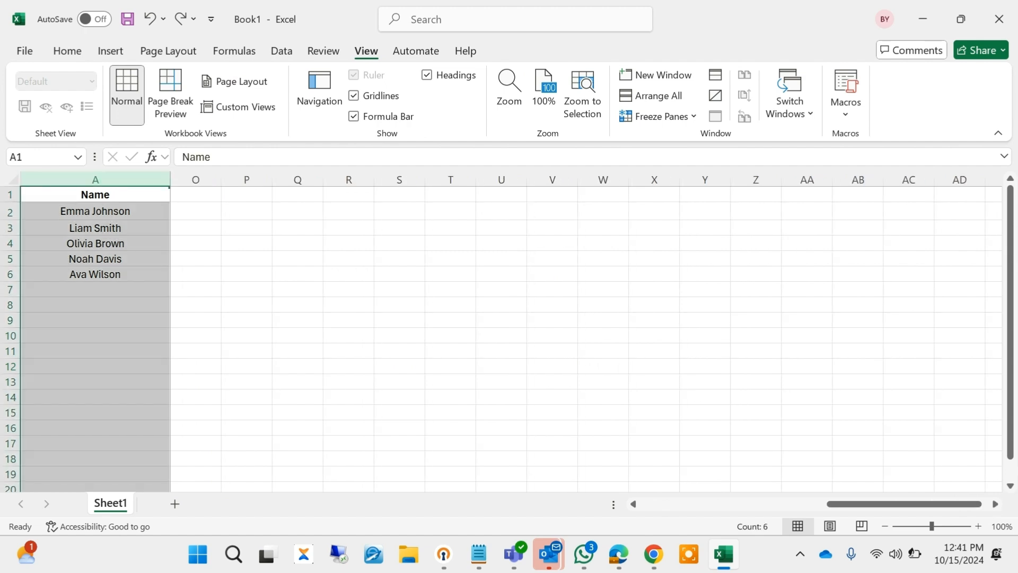
pyautogui.moveTo(904, 497); pyautogui.dragTo(657, 498)
pyautogui.click(457, 366)
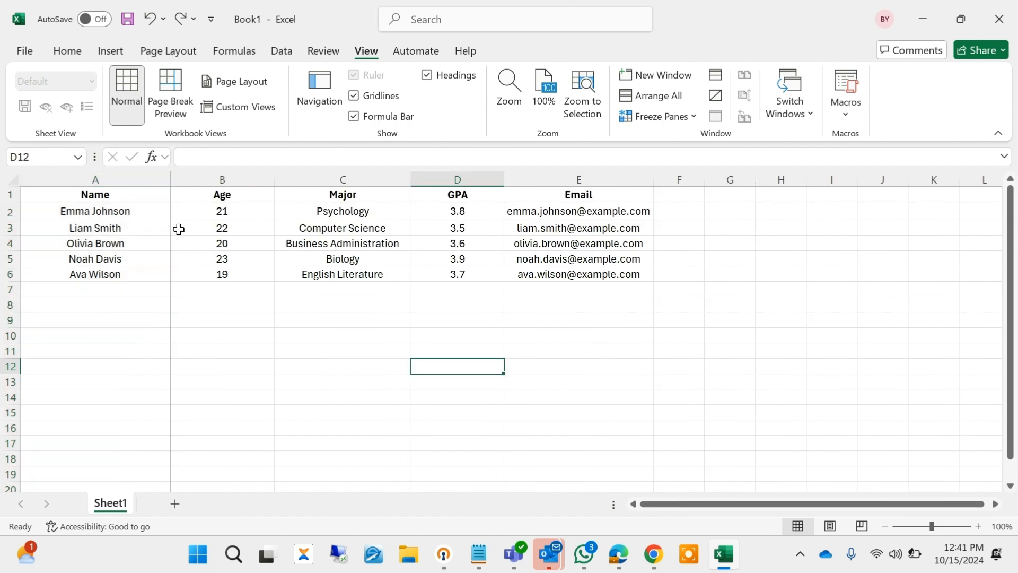
# - Apply All Borders to the whole student table, A1:E6
pyautogui.click(127, 215)
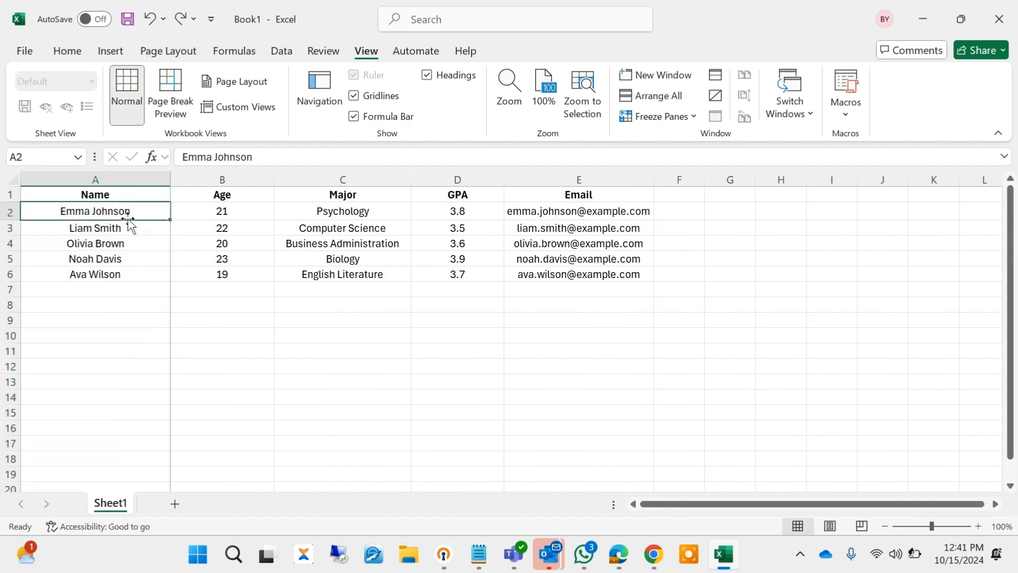
pyautogui.hotkey('ctrl', 'a')
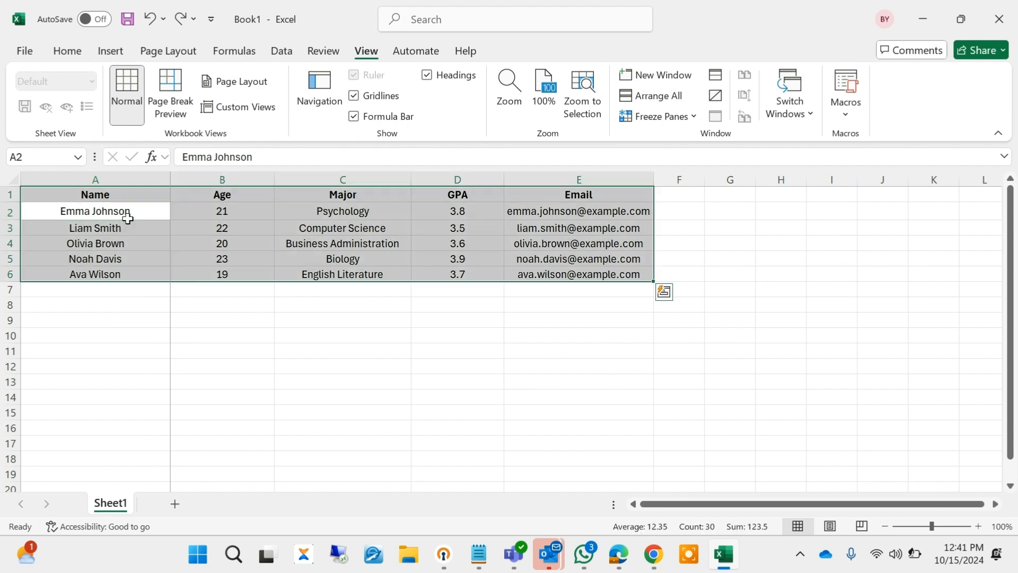
pyautogui.click(67, 51)
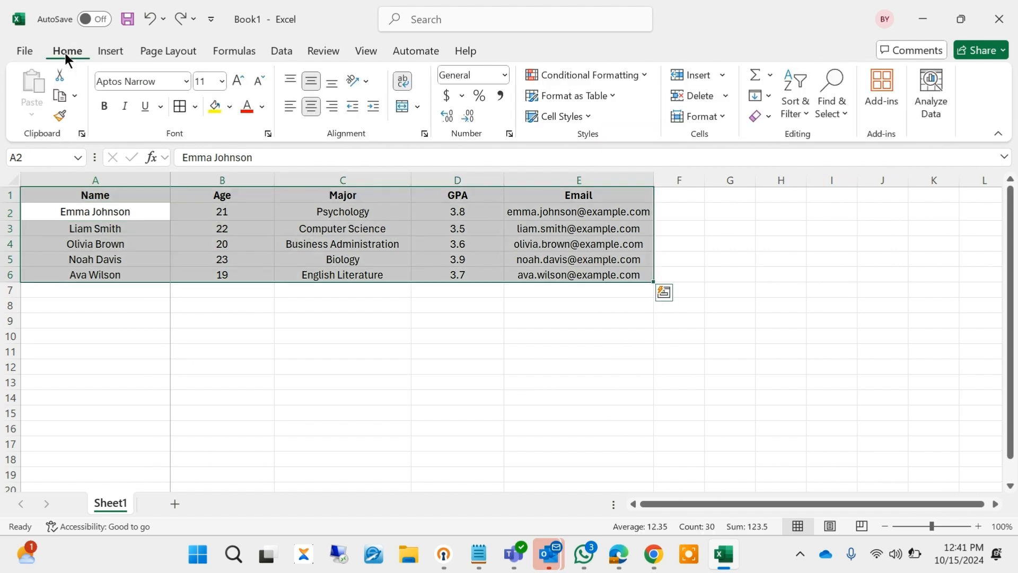
pyautogui.click(195, 107)
pyautogui.click(220, 272)
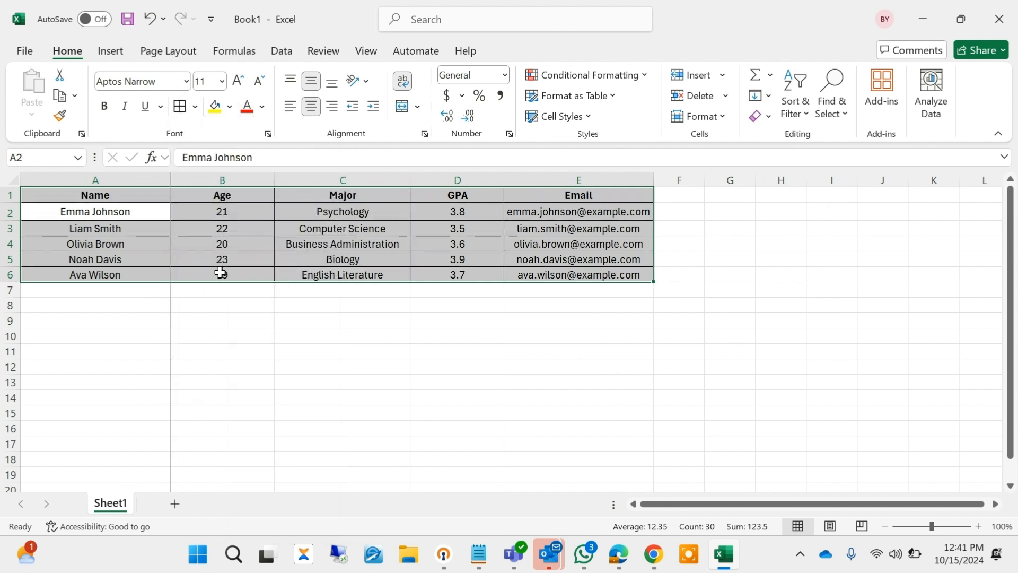
pyautogui.click(404, 339)
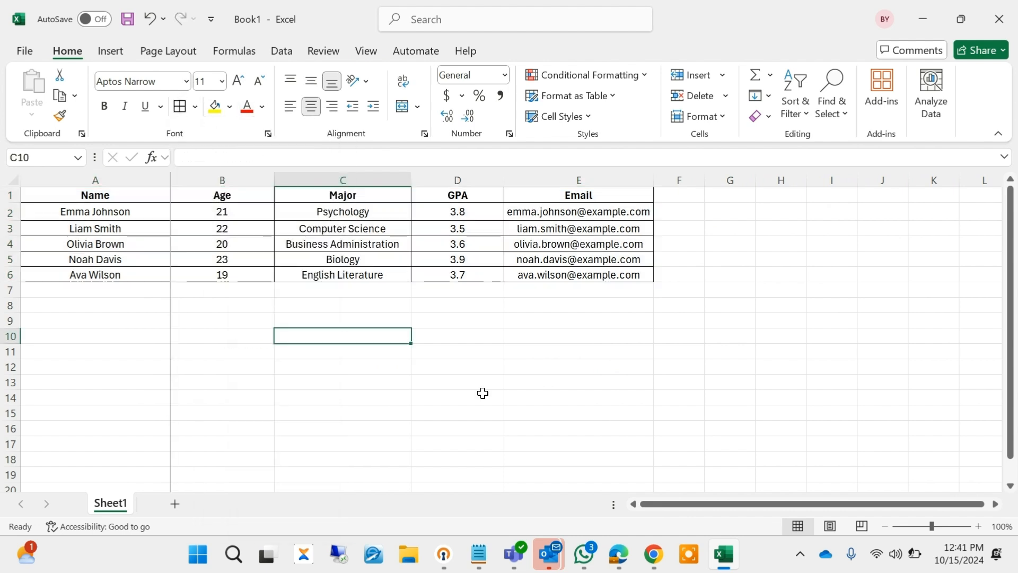
# - Increase the height of rows 1 to 6 evenly so the student table has taller rows
pyautogui.click(114, 335)
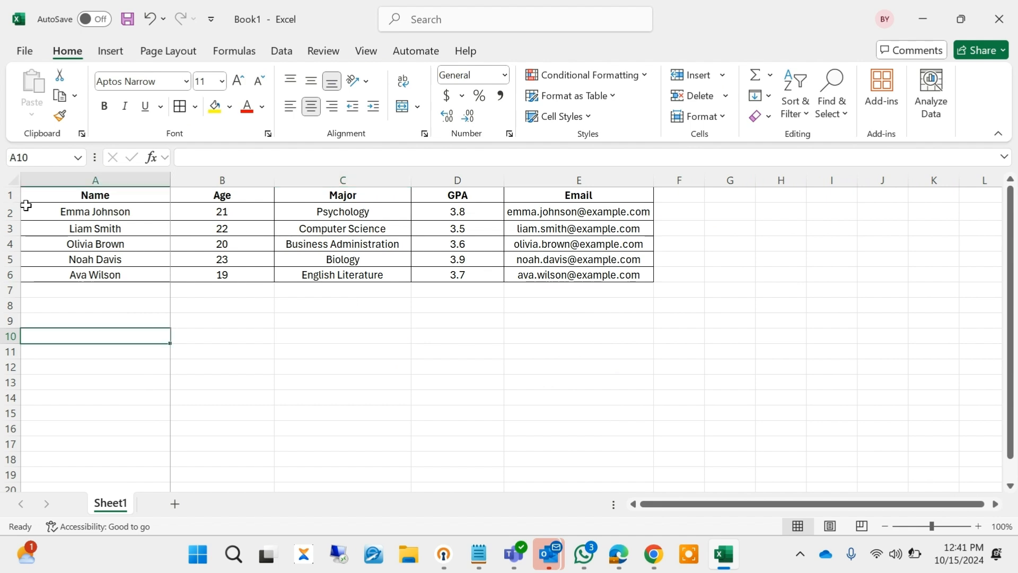
pyautogui.moveTo(9, 196); pyautogui.dragTo(3, 273)
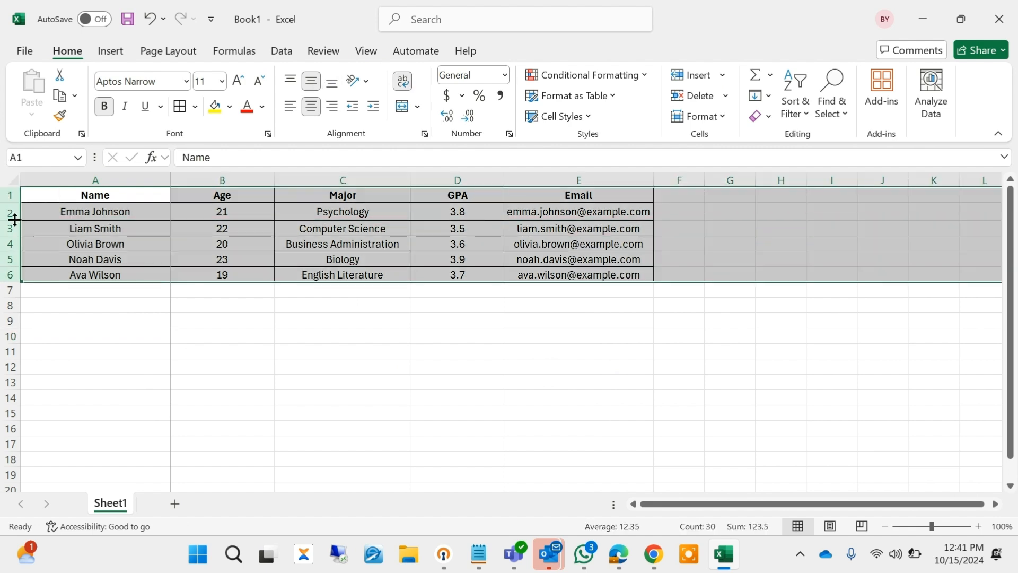
pyautogui.moveTo(12, 219); pyautogui.dragTo(10, 229)
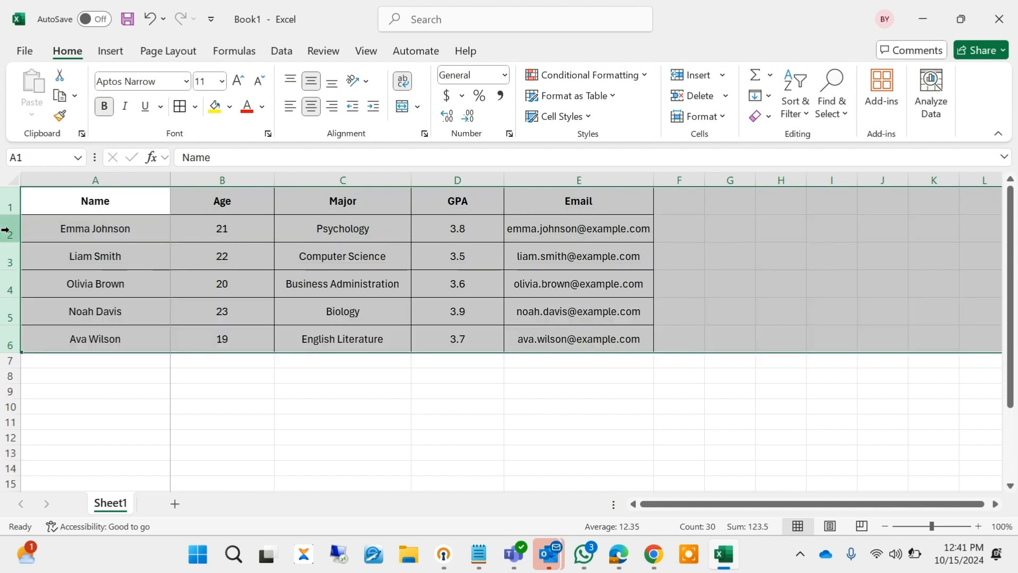
pyautogui.click(677, 407)
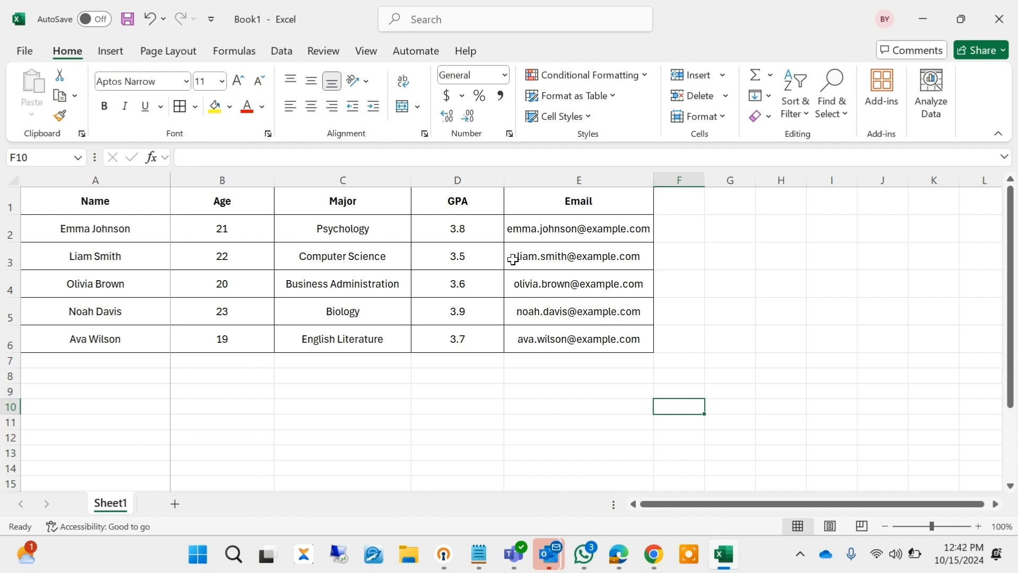
# - Merge and center the empty cells G1:H2 beside the student table
pyautogui.click(728, 230)
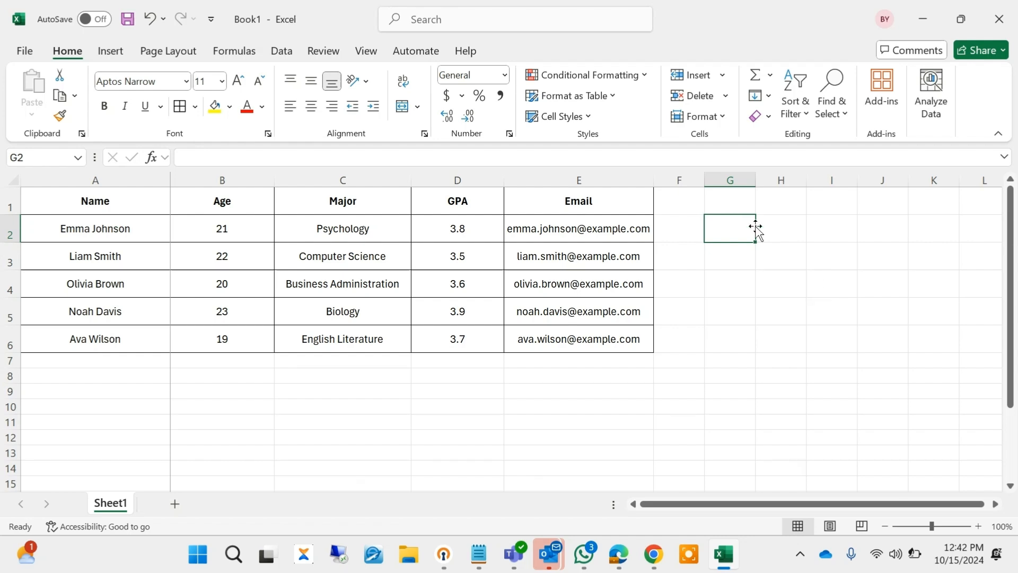
pyautogui.moveTo(727, 205); pyautogui.dragTo(777, 227)
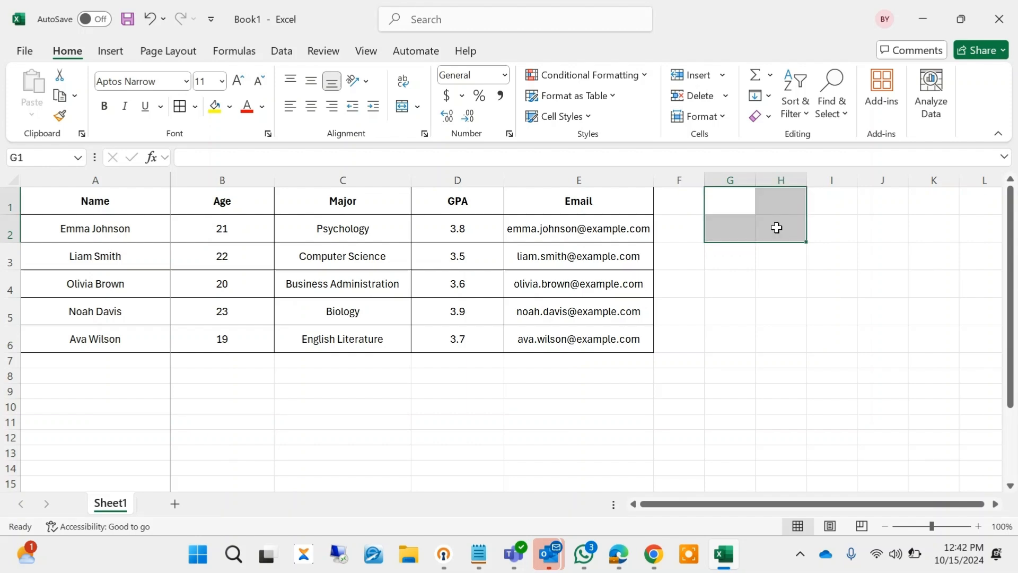
pyautogui.click(402, 107)
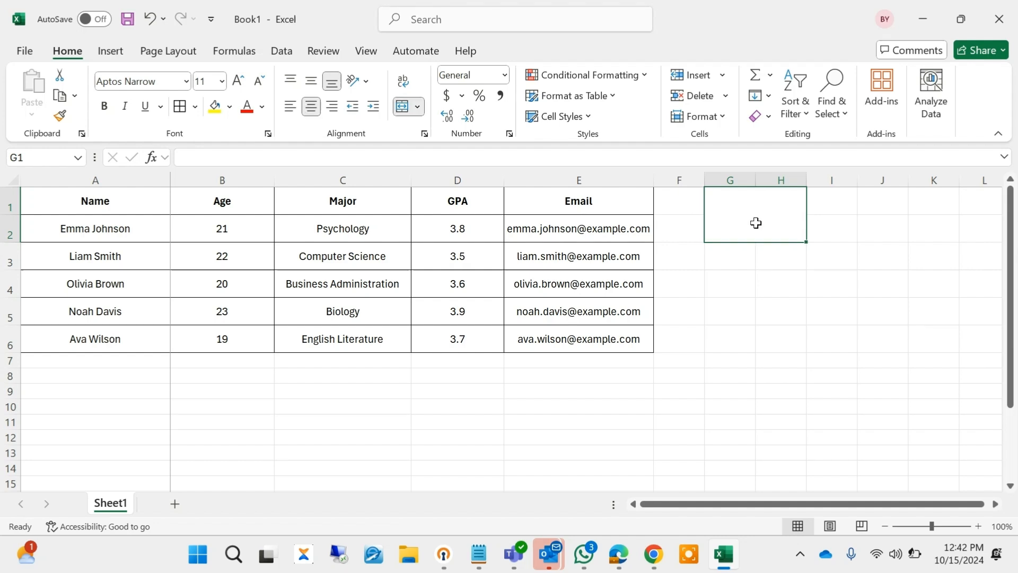
# - Enter the heading "Name" in the merged cell G1:H2
pyautogui.write('Nam')
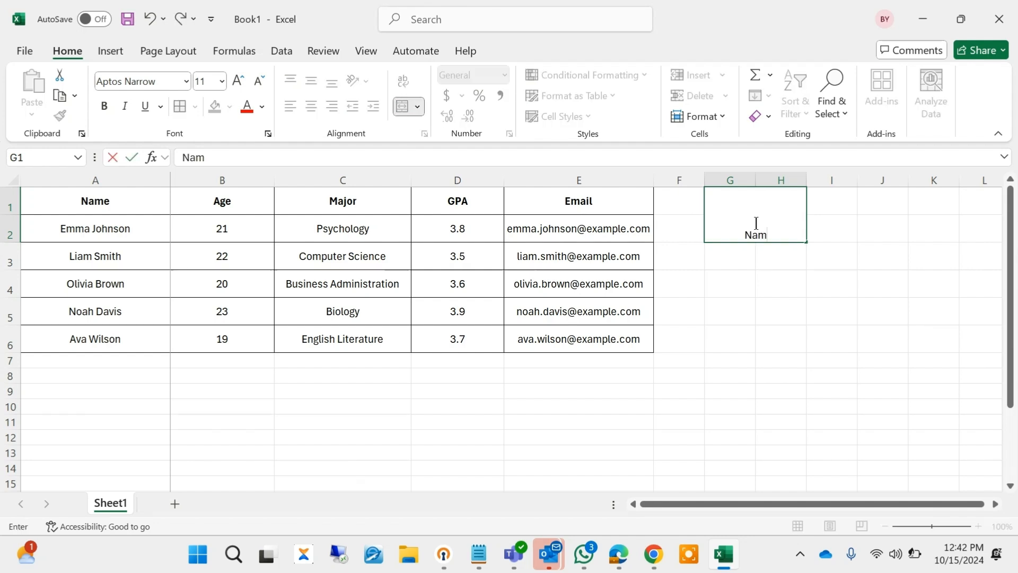
pyautogui.write('e')
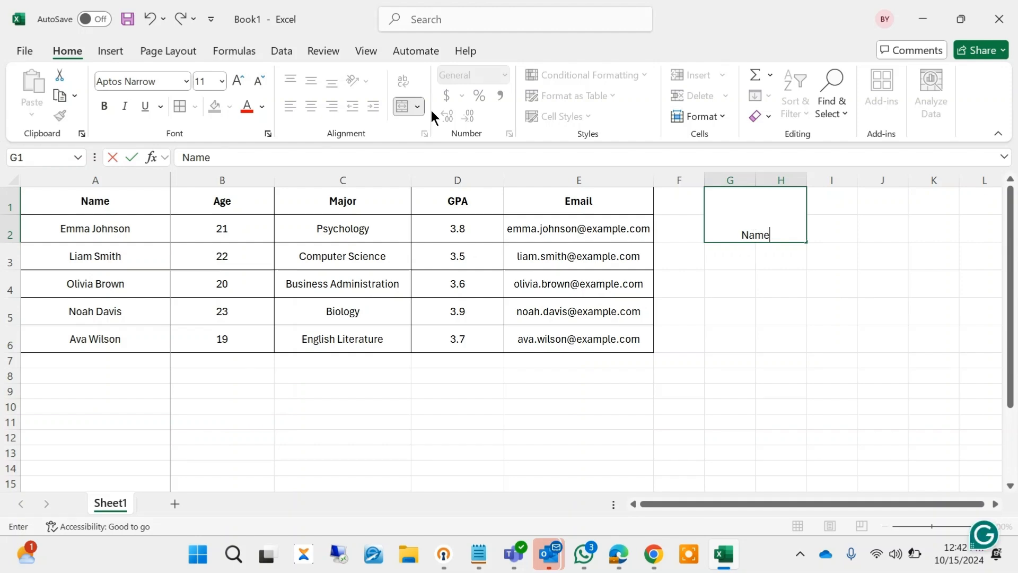
pyautogui.click(236, 82)
pyautogui.click(236, 82)
pyautogui.click(236, 82)
pyautogui.click(831, 311)
pyautogui.click(766, 238)
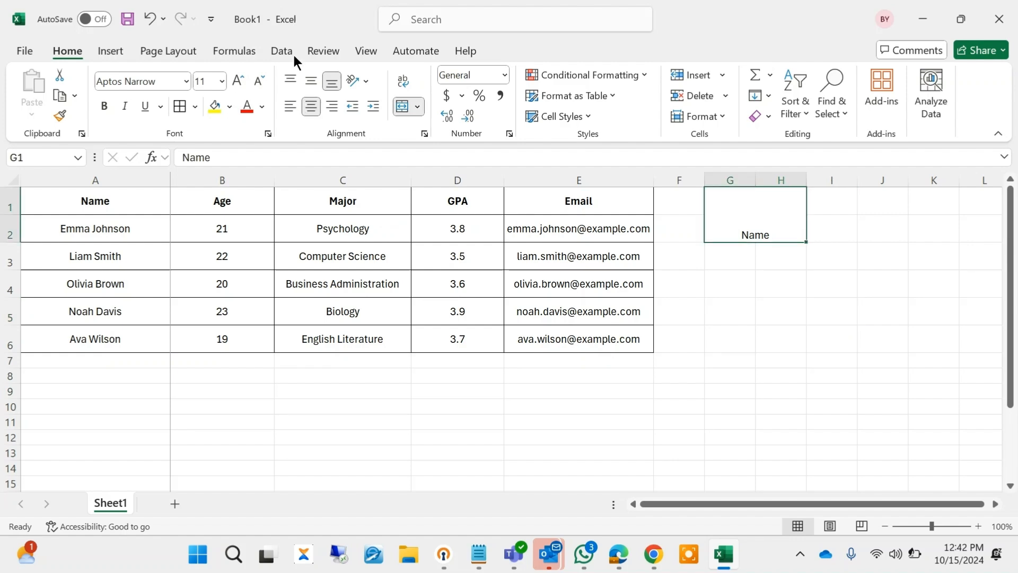
# - Enlarge the "Name" heading beside the table to font size 22 and align it to the vertical middle of its cell
pyautogui.click(236, 82)
pyautogui.click(236, 82)
pyautogui.click(236, 82)
pyautogui.click(236, 83)
pyautogui.click(236, 82)
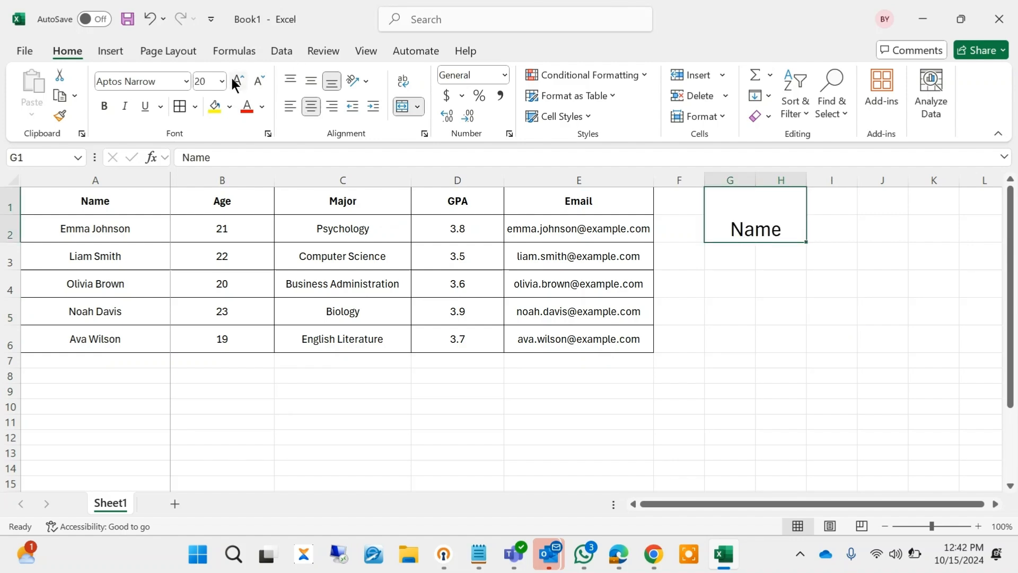
pyautogui.click(236, 82)
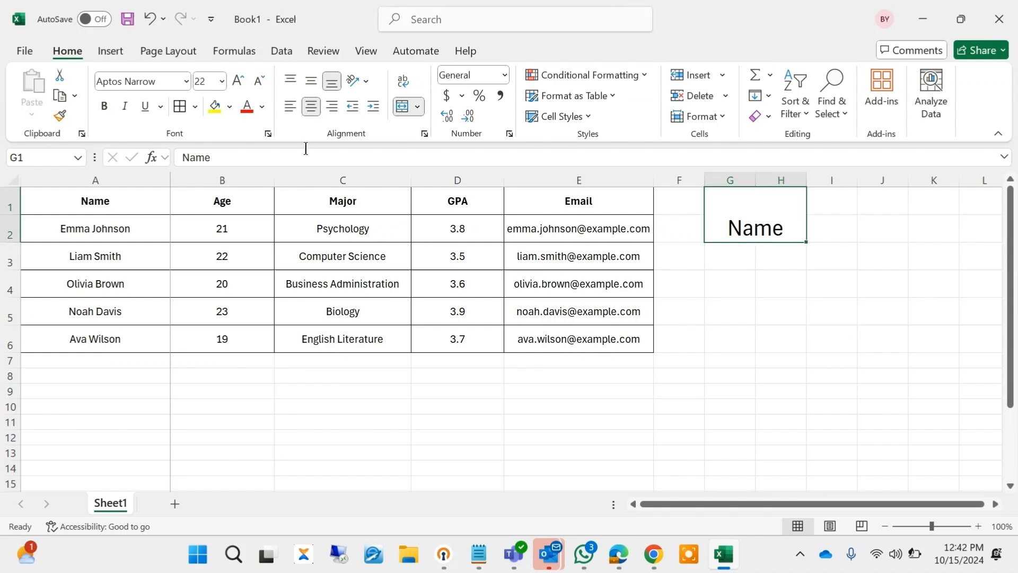
pyautogui.click(310, 81)
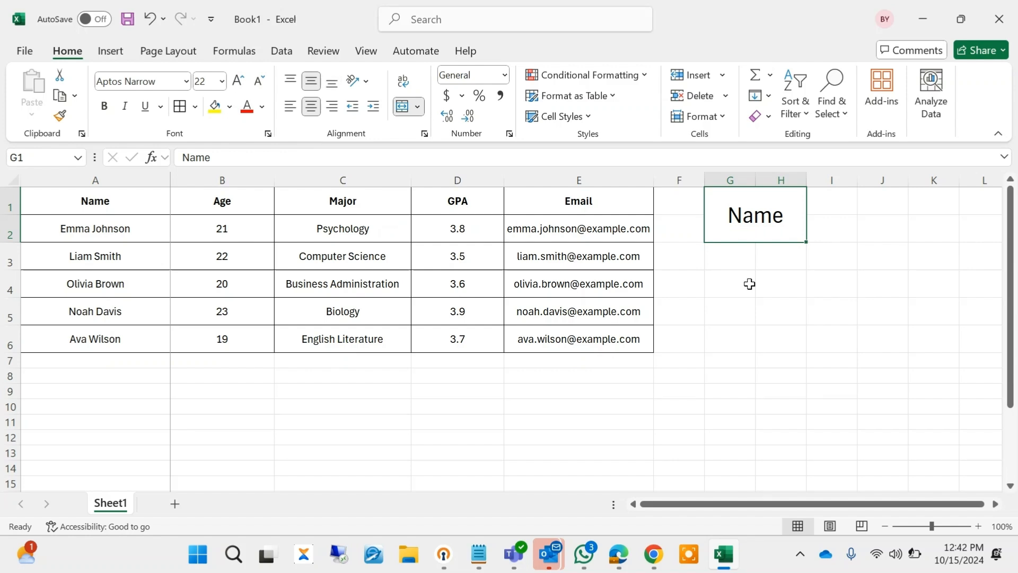
pyautogui.click(779, 311)
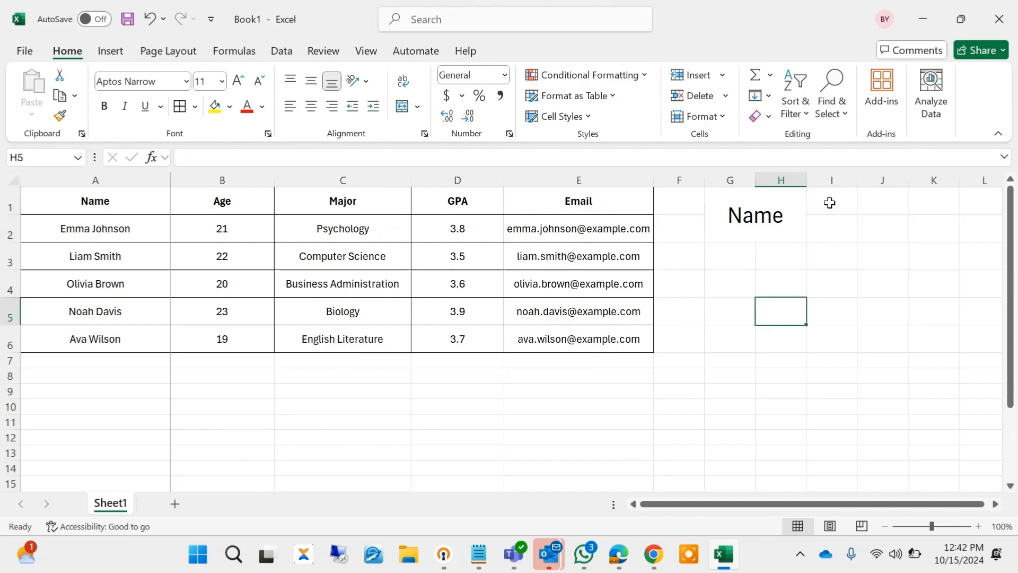
# - Merge and center cells I1:J2 and enter the heading "Age" in them
pyautogui.moveTo(830, 203); pyautogui.dragTo(887, 229)
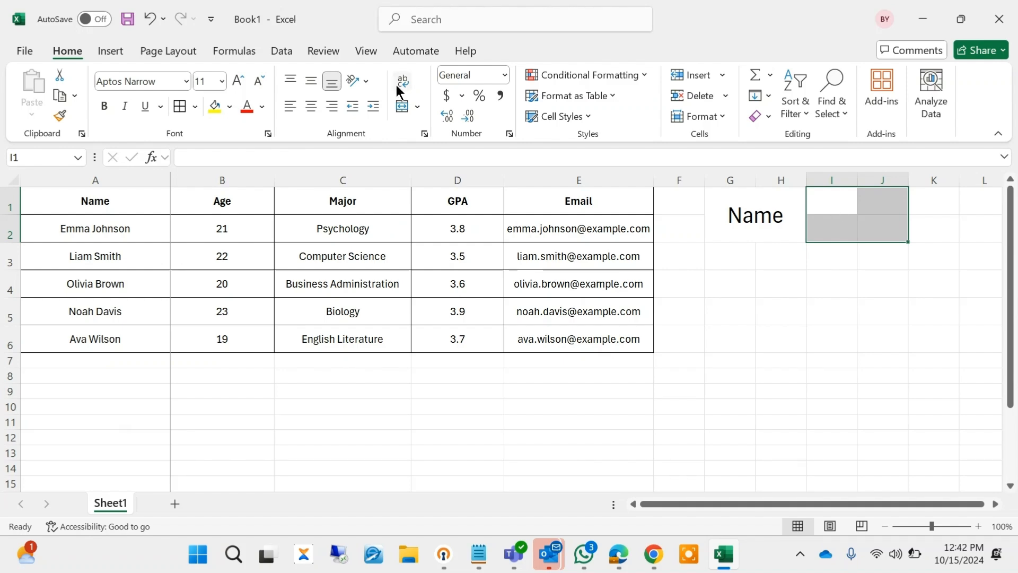
pyautogui.click(402, 106)
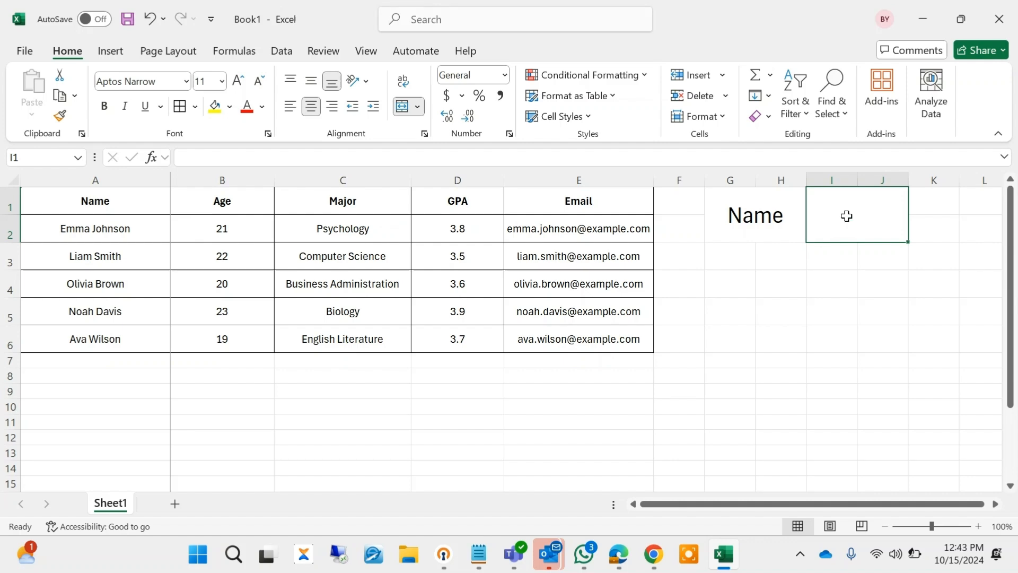
pyautogui.write('Age')
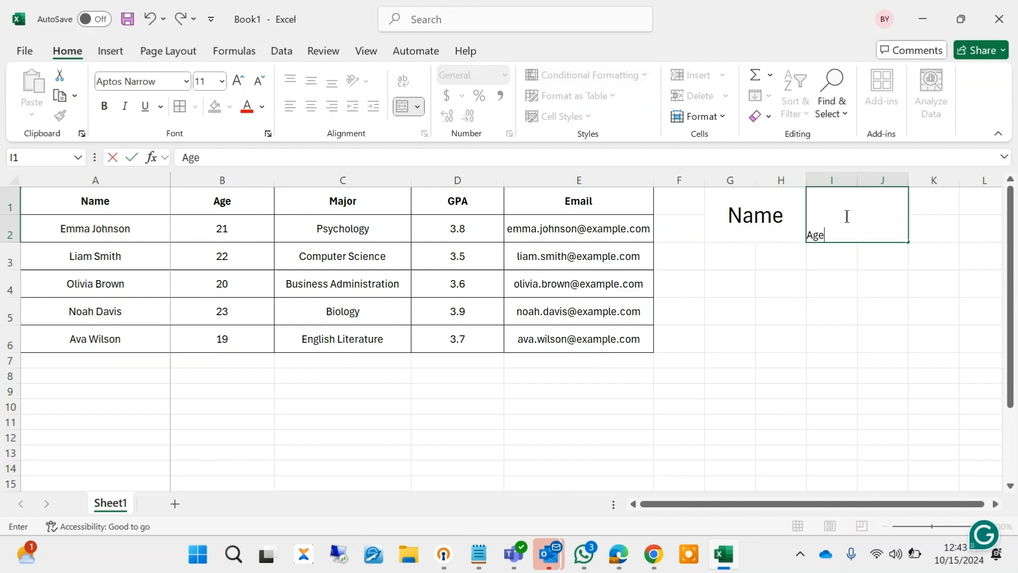
pyautogui.click(873, 308)
pyautogui.click(856, 229)
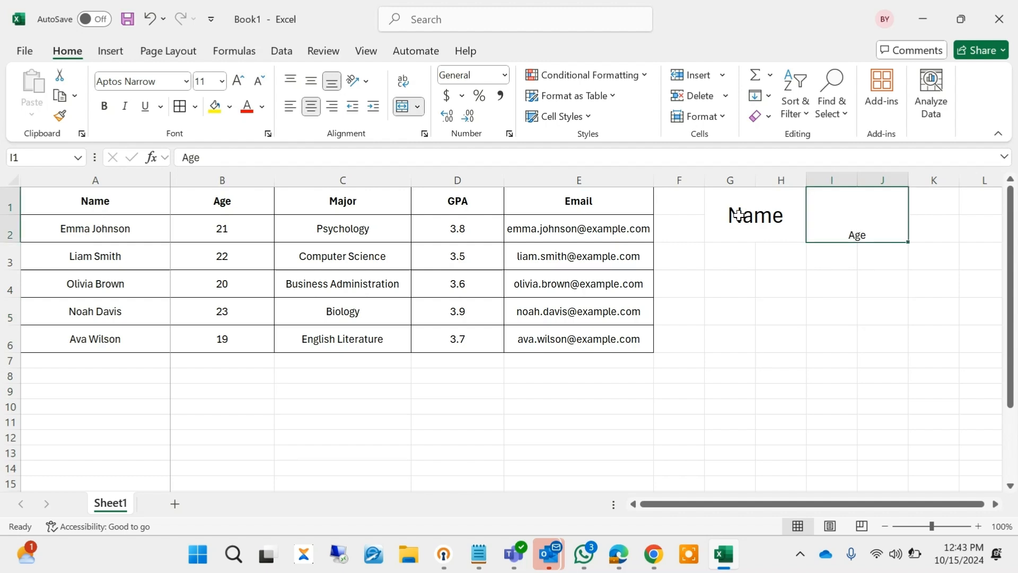
# - Copy the formatting of the merged "Name" heading onto the "Age" heading with Format Painter
pyautogui.click(737, 215)
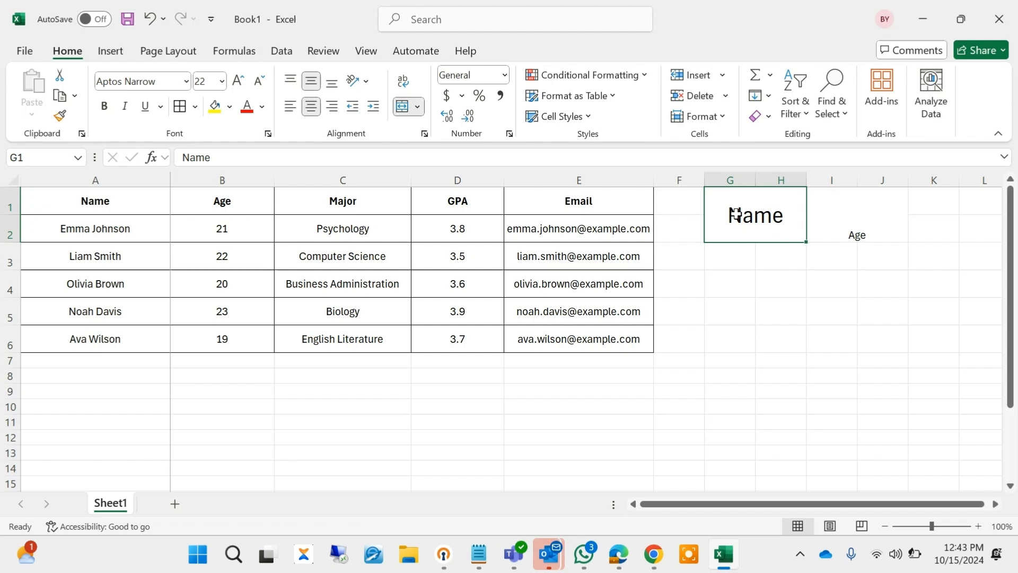
pyautogui.click(857, 220)
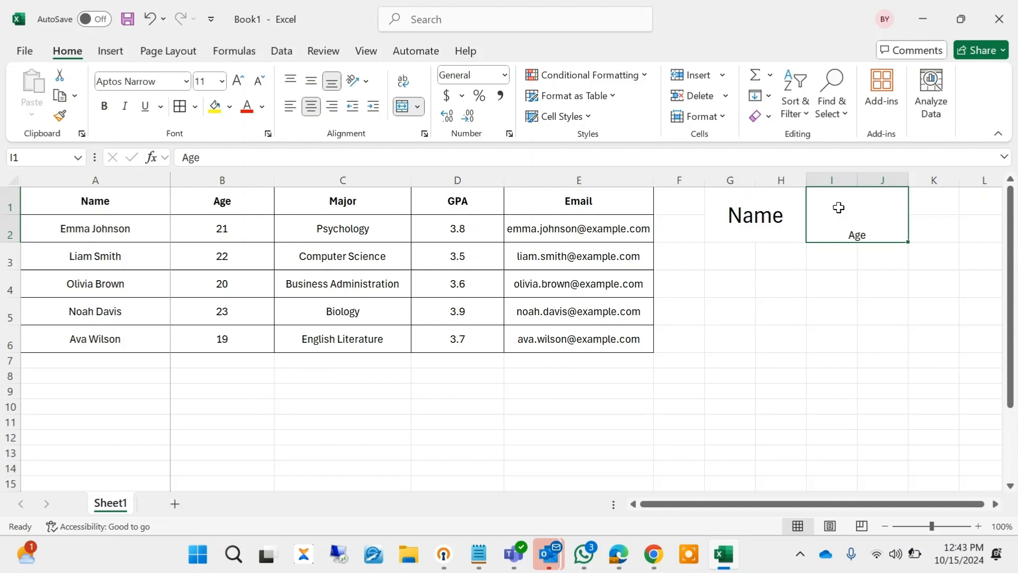
pyautogui.click(754, 218)
pyautogui.click(856, 224)
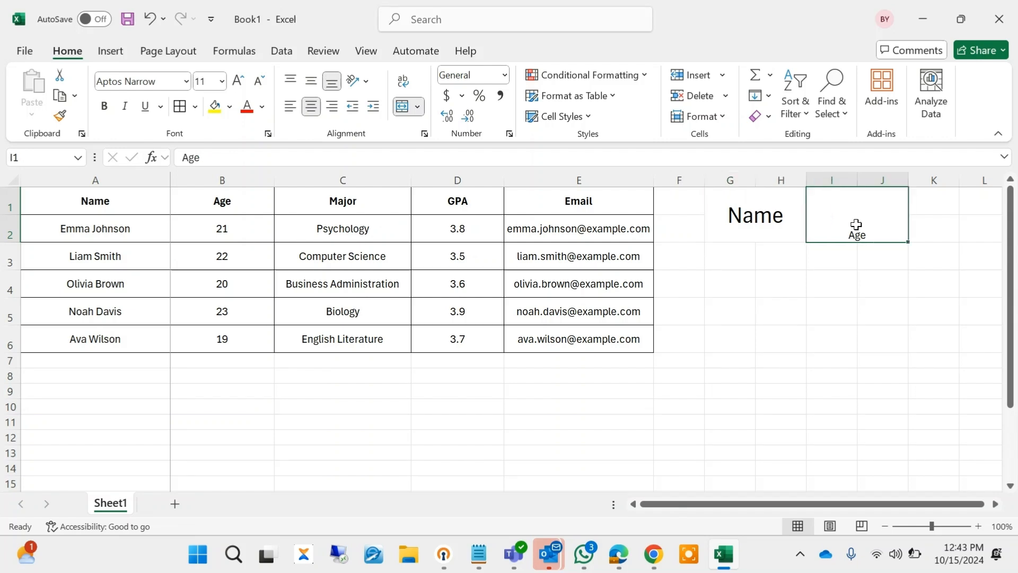
pyautogui.click(740, 213)
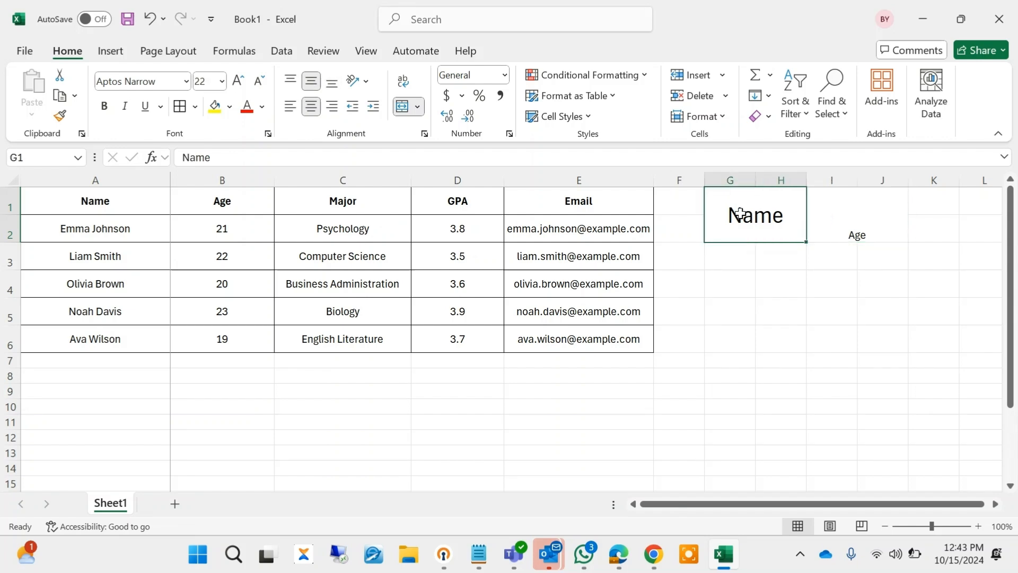
pyautogui.click(58, 116)
pyautogui.click(844, 210)
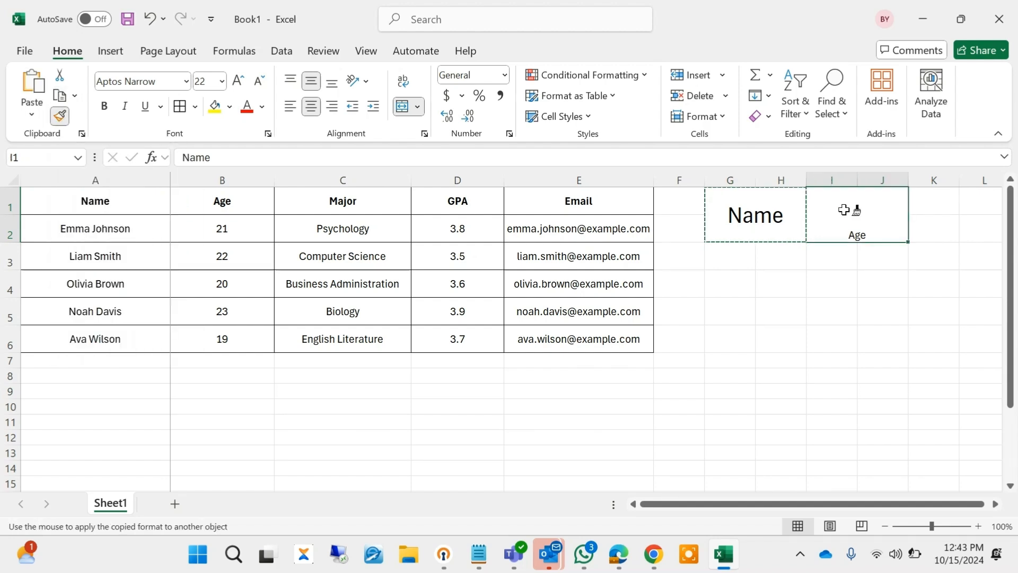
pyautogui.click(875, 343)
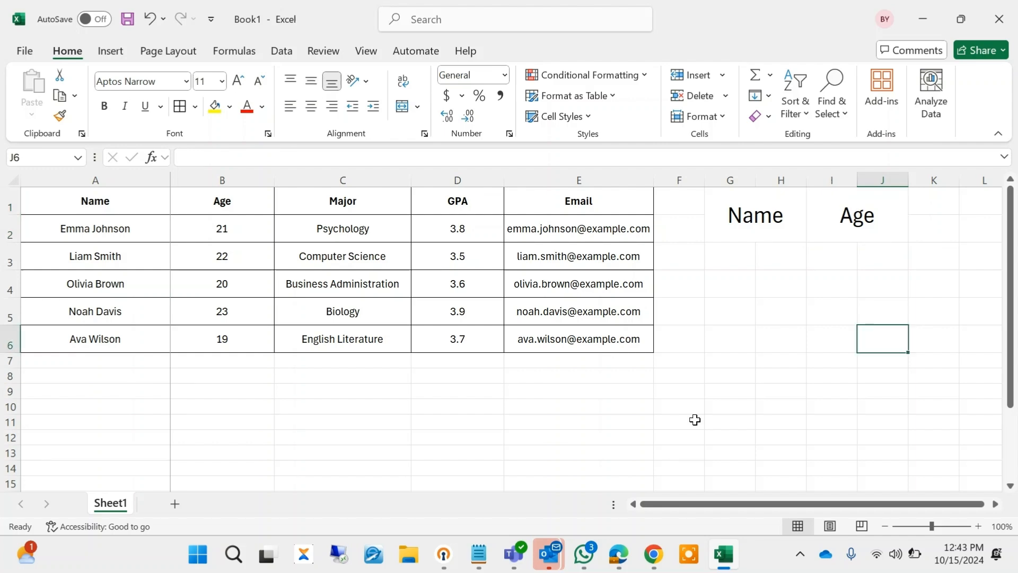
# - Apply the merged "Name" heading's formatting to the empty cells K1:L2 with Format Painter
pyautogui.moveTo(759, 505); pyautogui.dragTo(762, 505)
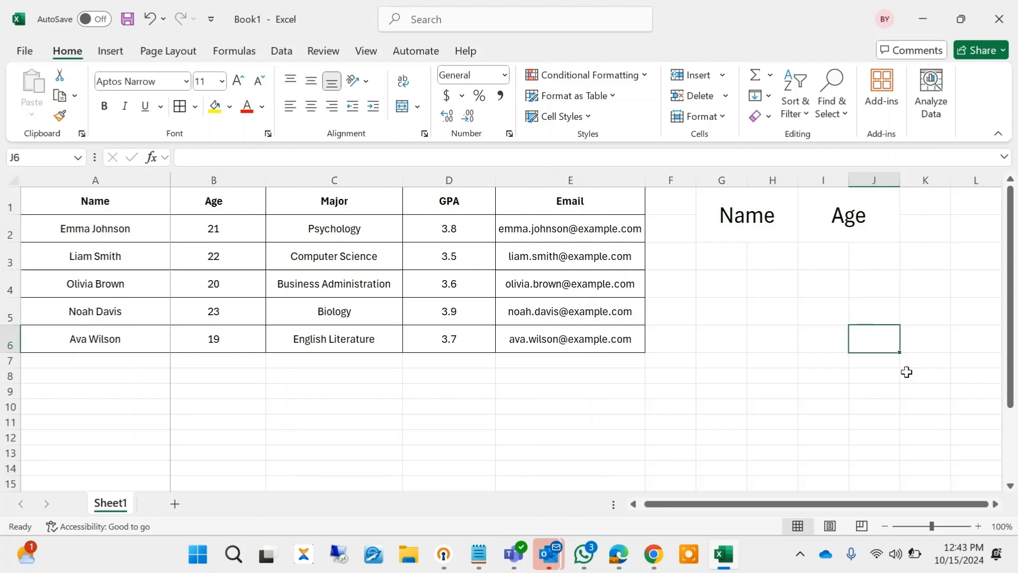
pyautogui.click(922, 205)
pyautogui.moveTo(922, 205); pyautogui.dragTo(962, 227)
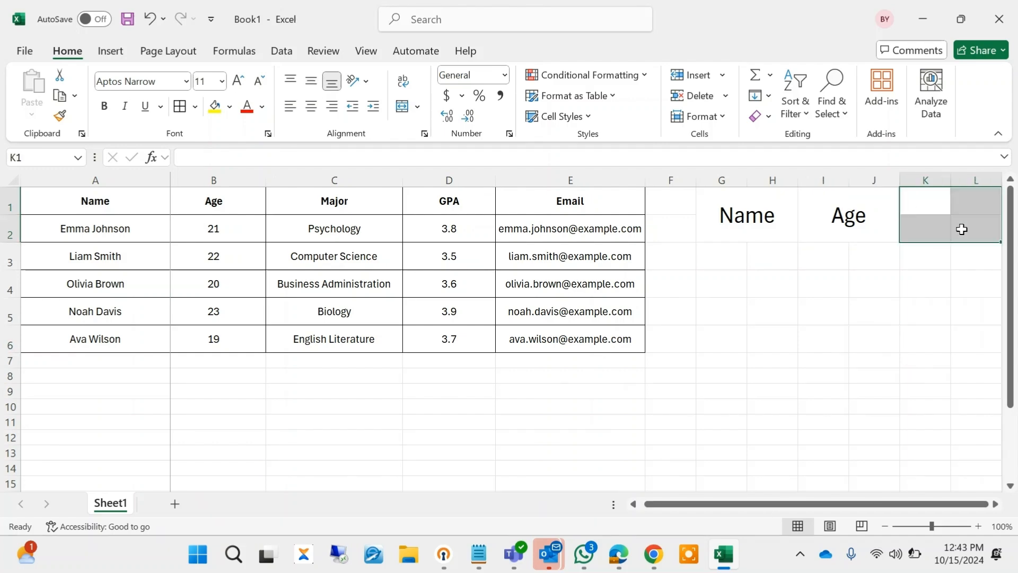
pyautogui.click(734, 215)
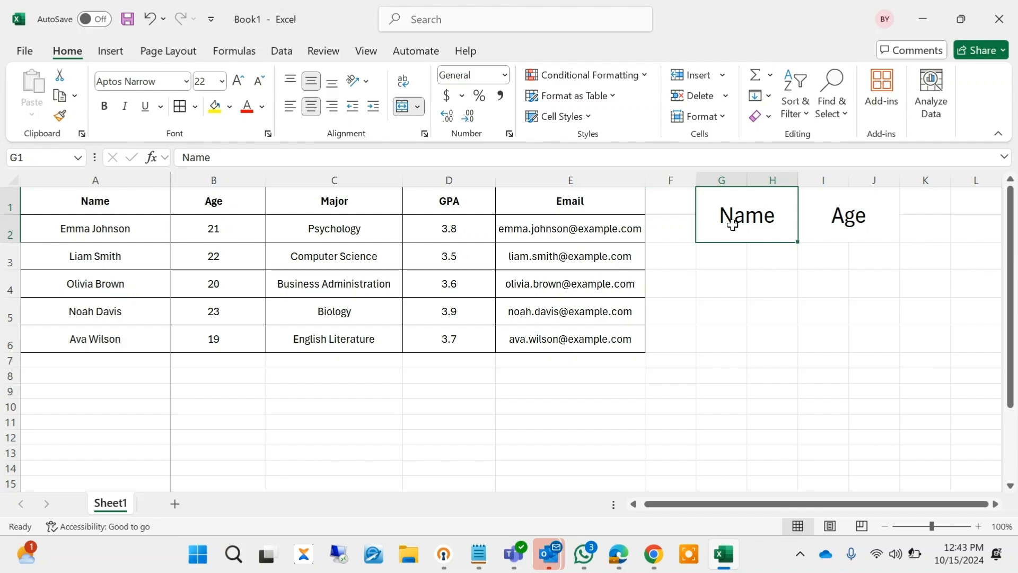
pyautogui.click(59, 115)
pyautogui.moveTo(902, 207)
pyautogui.mouseDown()
pyautogui.moveTo(945, 229)
pyautogui.moveTo(1007, 229)
pyautogui.moveTo(743, 228)
pyautogui.mouseUp()
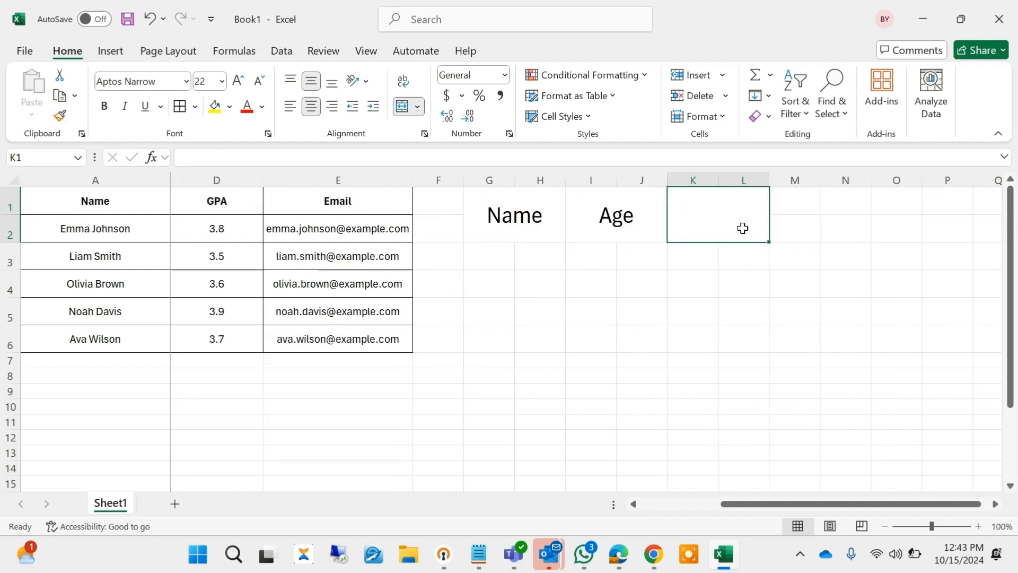
pyautogui.click(754, 310)
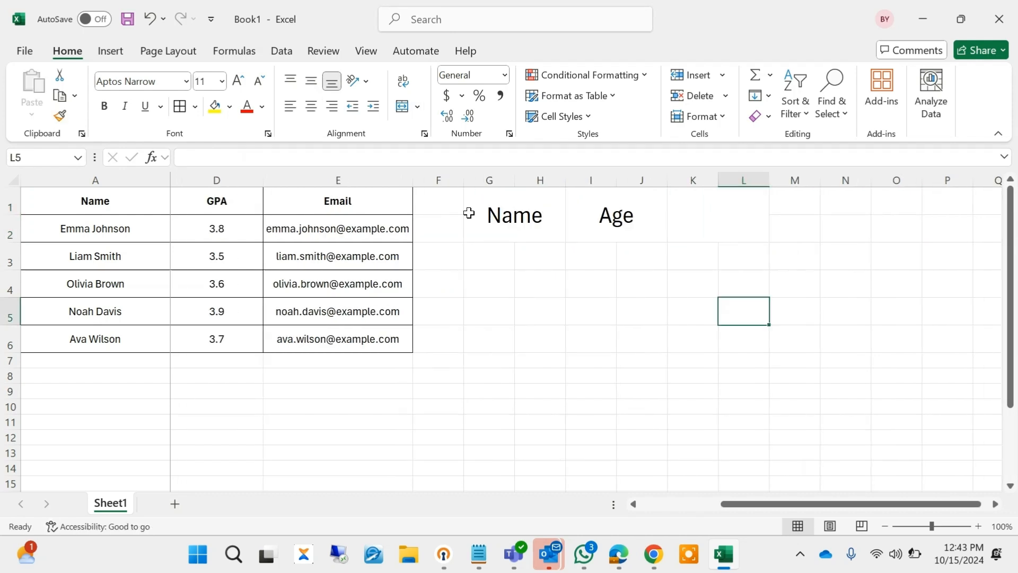
# - Enter the heading "GPA" in the merged cell K1:L2
pyautogui.click(697, 213)
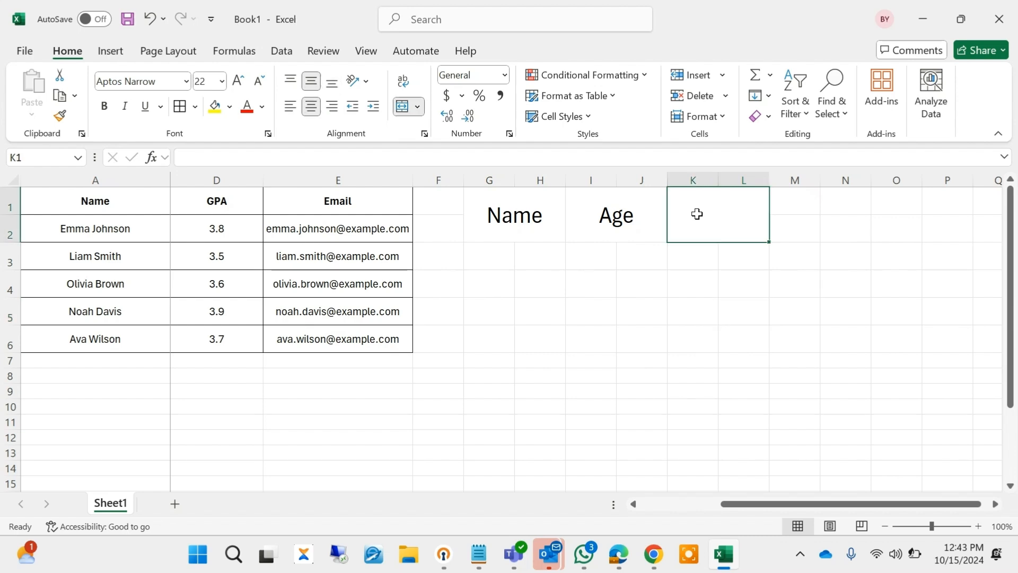
pyautogui.write('GPA')
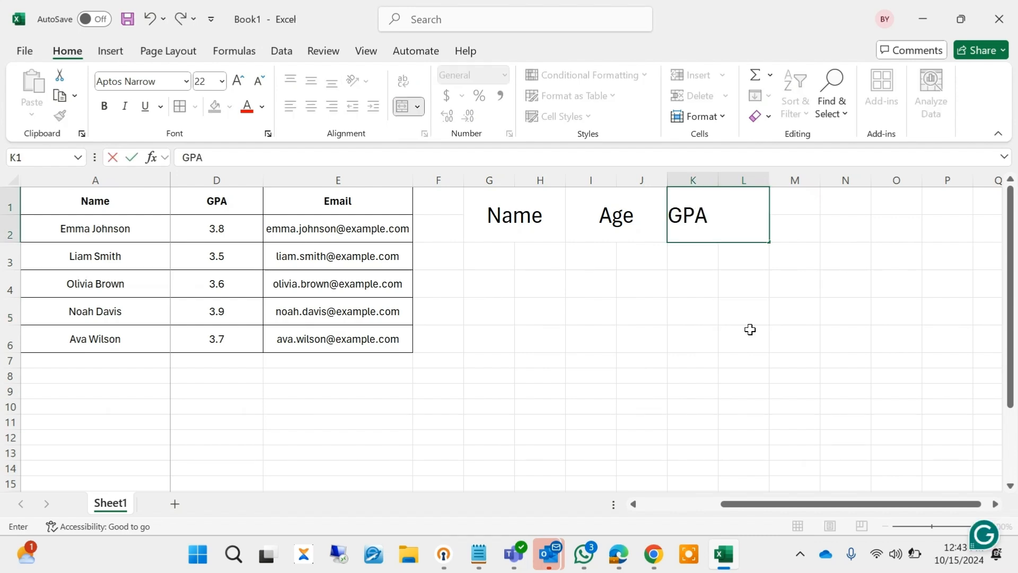
pyautogui.click(759, 343)
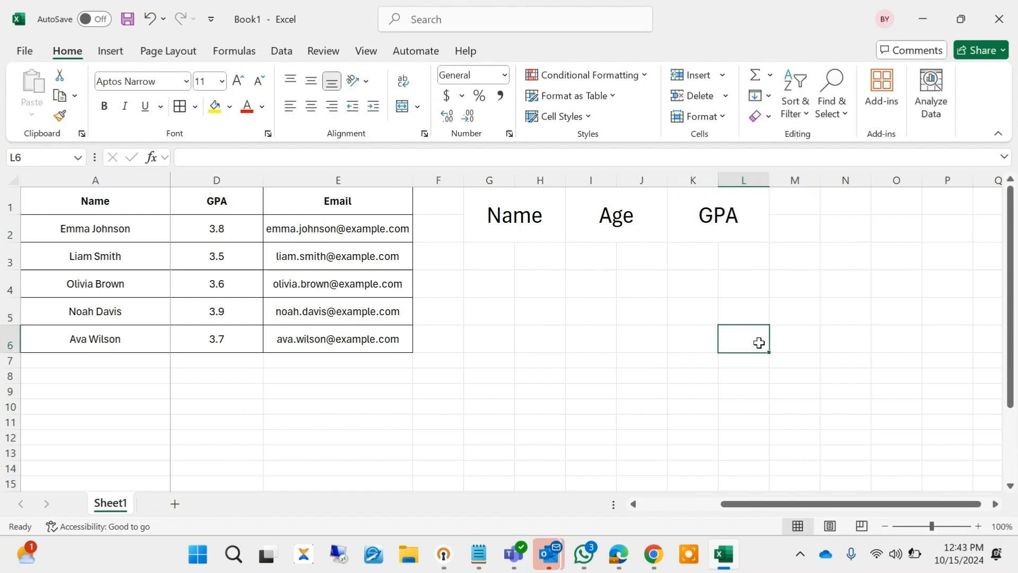
# - Merge and center the cell pairs G3:H3, I3:J3 and K3:L3 separately under the Name, Age and GPA headings
pyautogui.moveTo(857, 504); pyautogui.dragTo(803, 488)
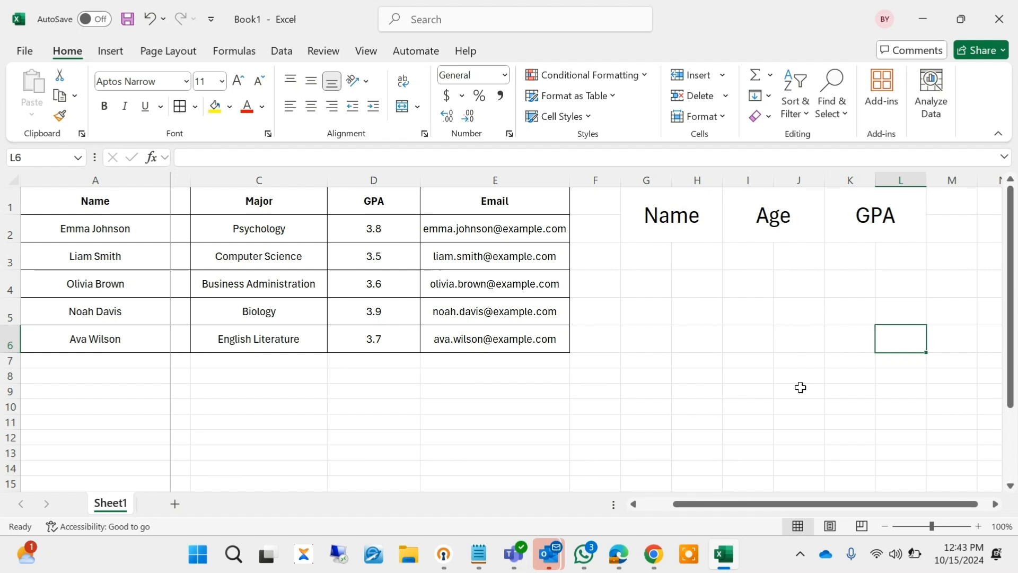
pyautogui.moveTo(790, 502); pyautogui.dragTo(630, 497)
pyautogui.click(738, 254)
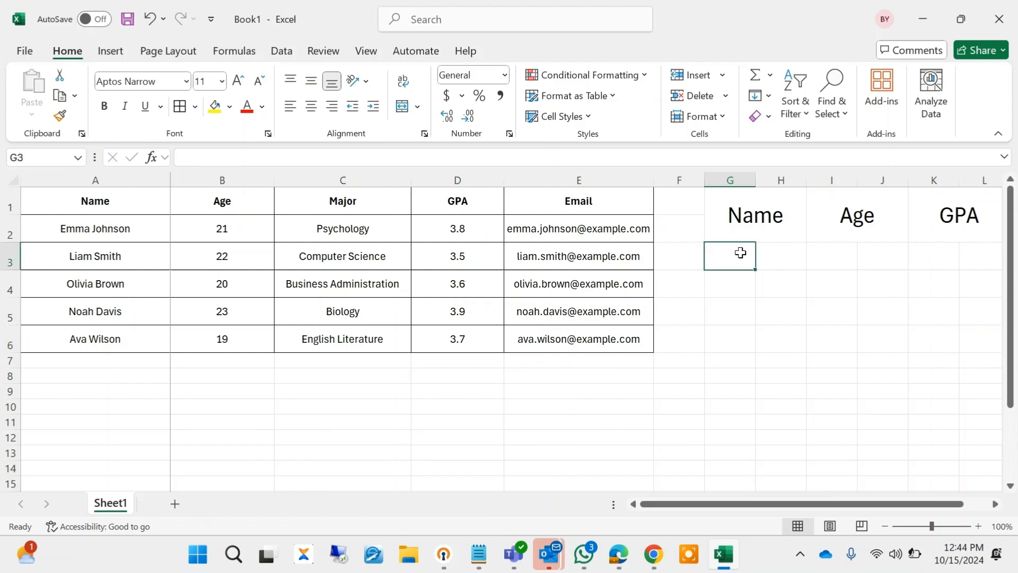
pyautogui.moveTo(726, 253); pyautogui.dragTo(767, 255)
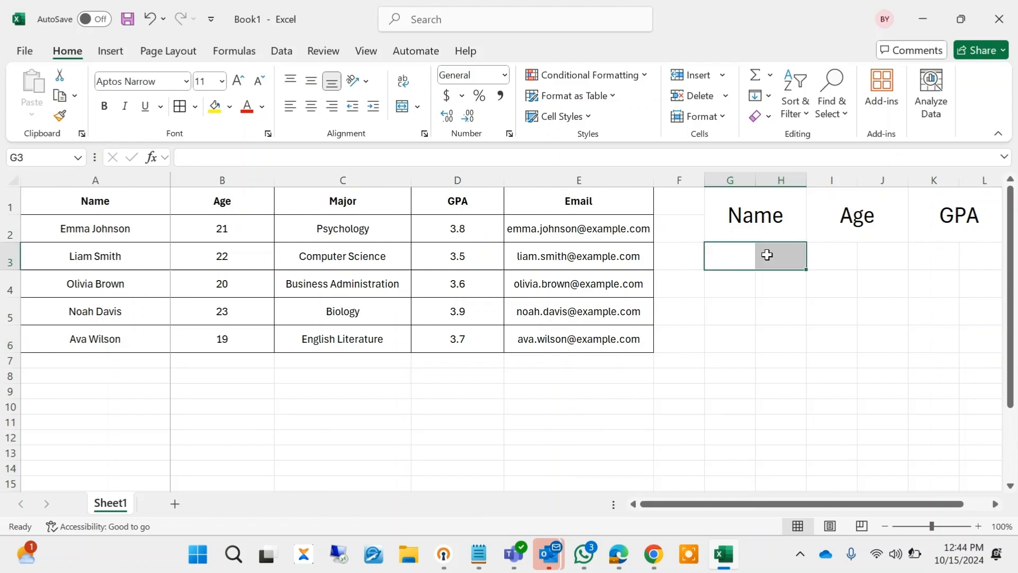
pyautogui.click(403, 106)
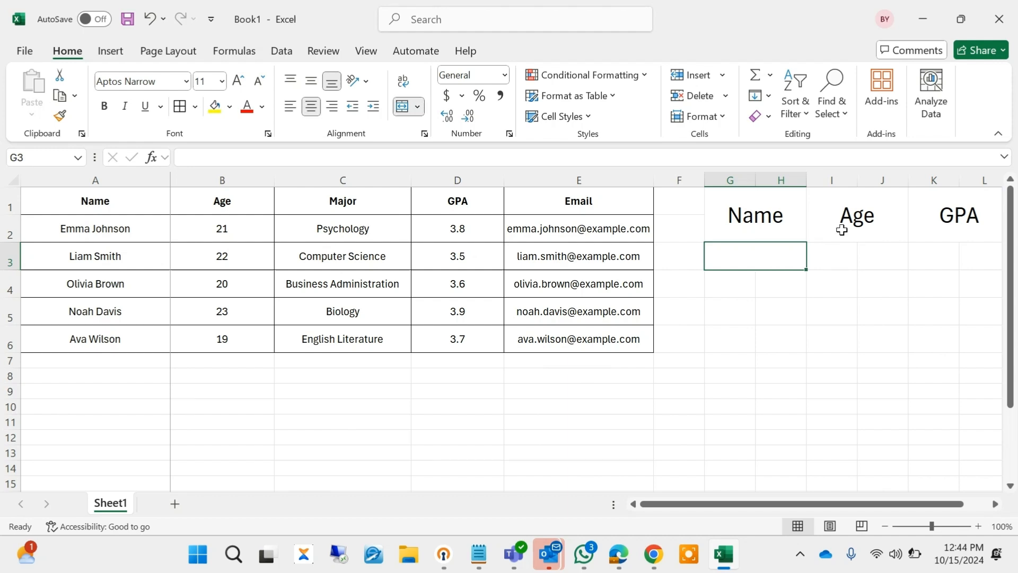
pyautogui.moveTo(841, 256); pyautogui.dragTo(859, 260)
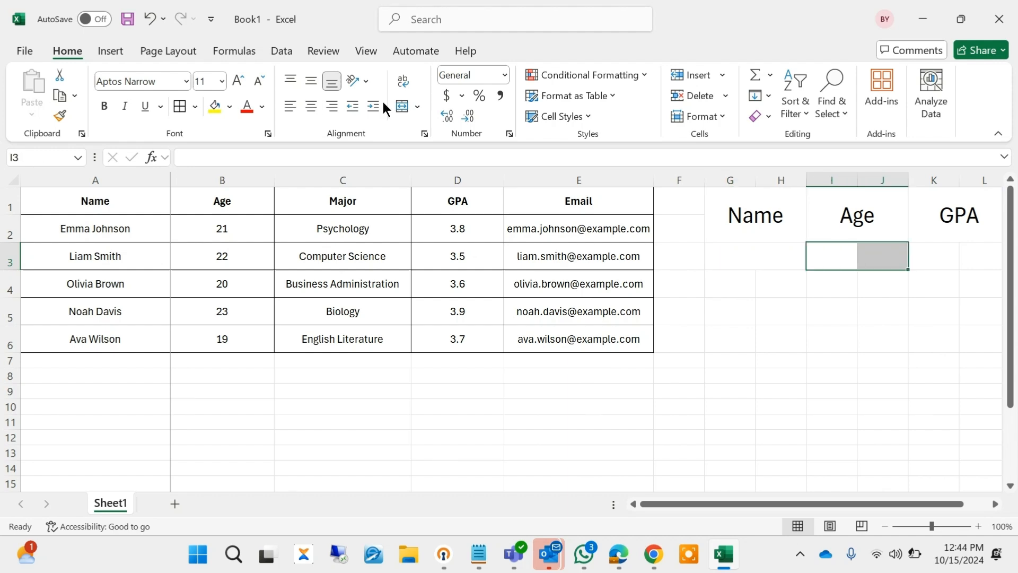
pyautogui.click(403, 107)
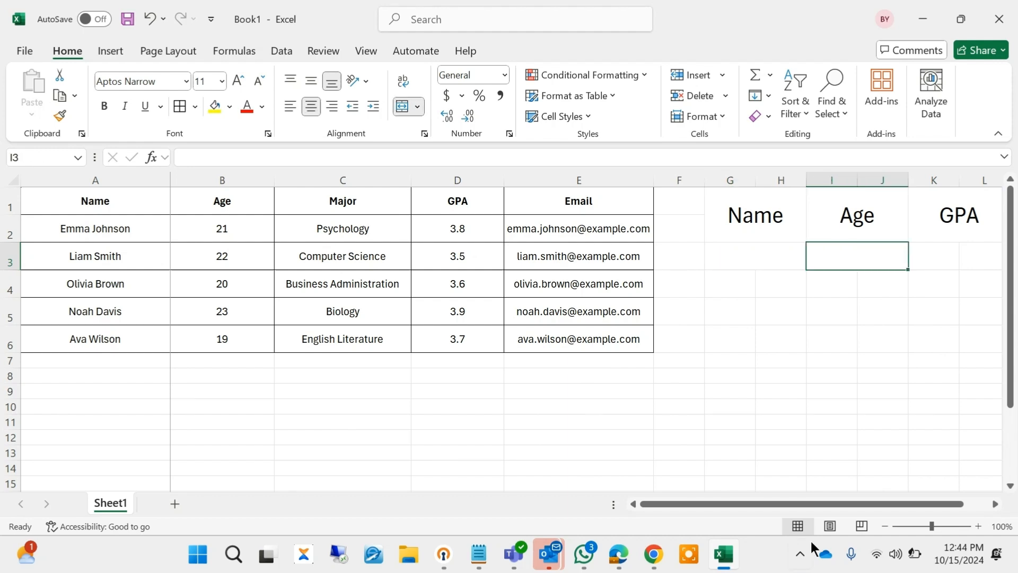
pyautogui.moveTo(791, 508); pyautogui.dragTo(817, 507)
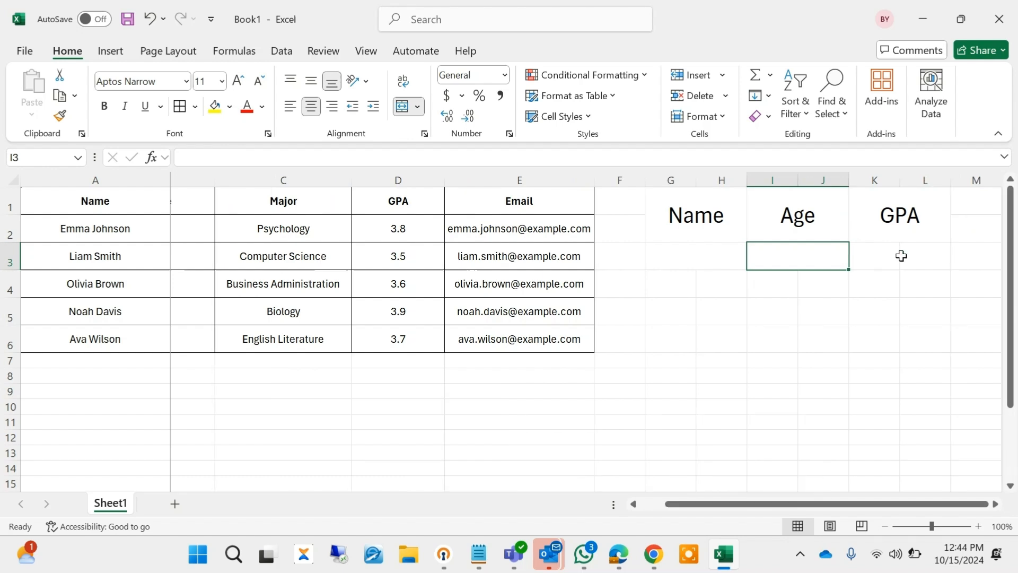
pyautogui.moveTo(901, 256); pyautogui.dragTo(913, 256)
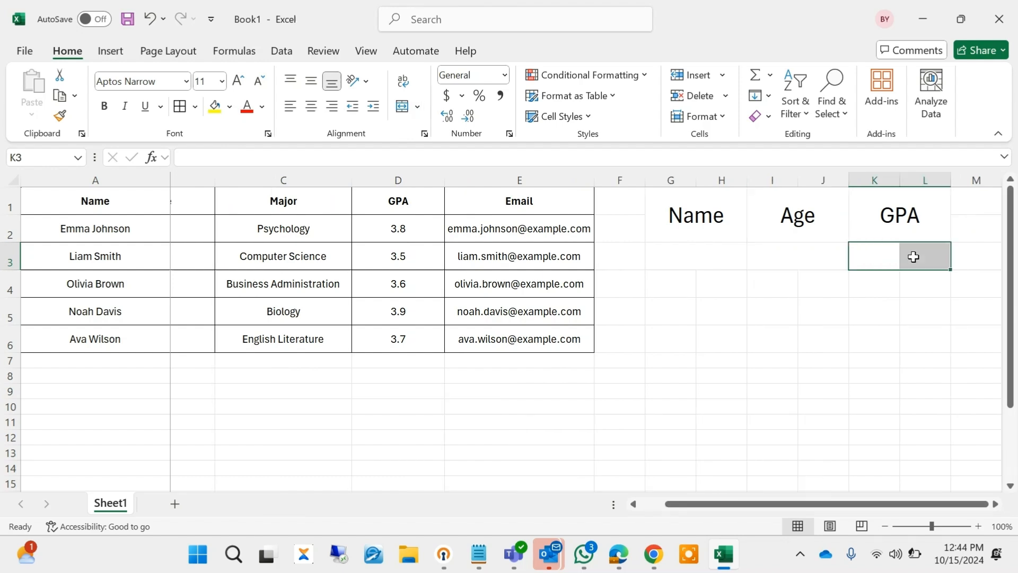
pyautogui.click(401, 108)
pyautogui.click(772, 360)
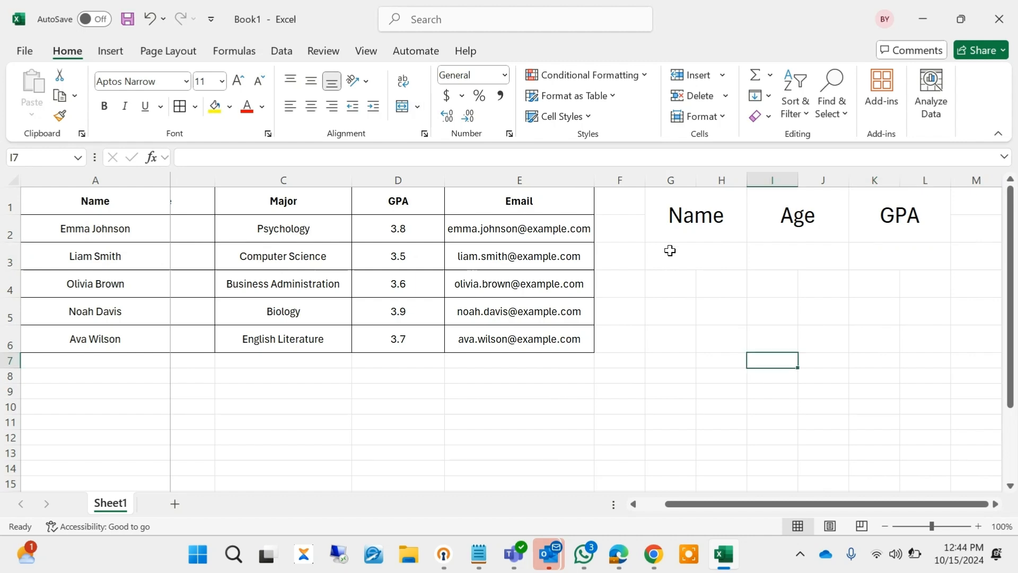
pyautogui.click(673, 250)
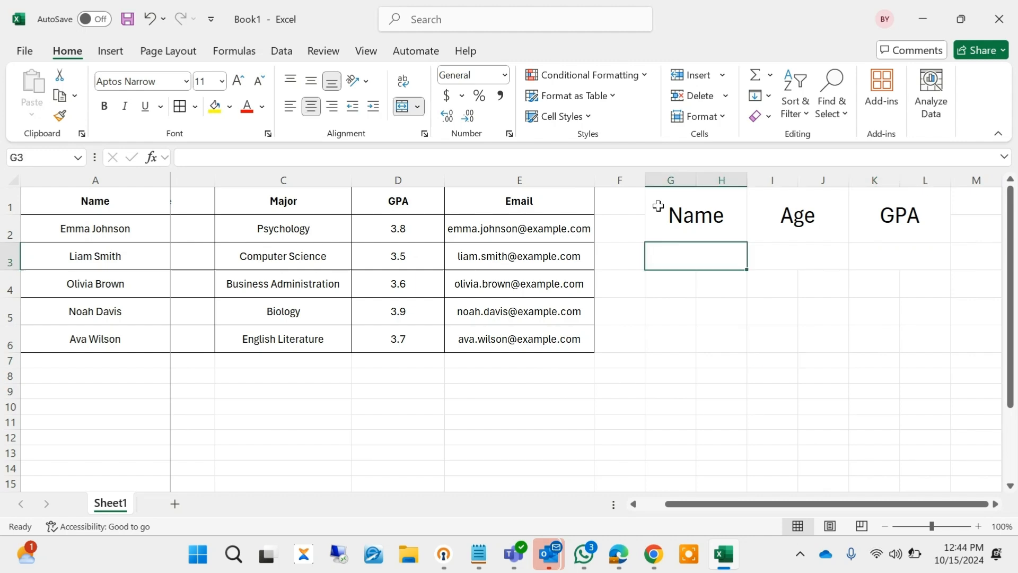
# - Apply all borders to the second table's range G1:L3 and make row 3 slightly taller
pyautogui.moveTo(658, 206); pyautogui.dragTo(872, 253)
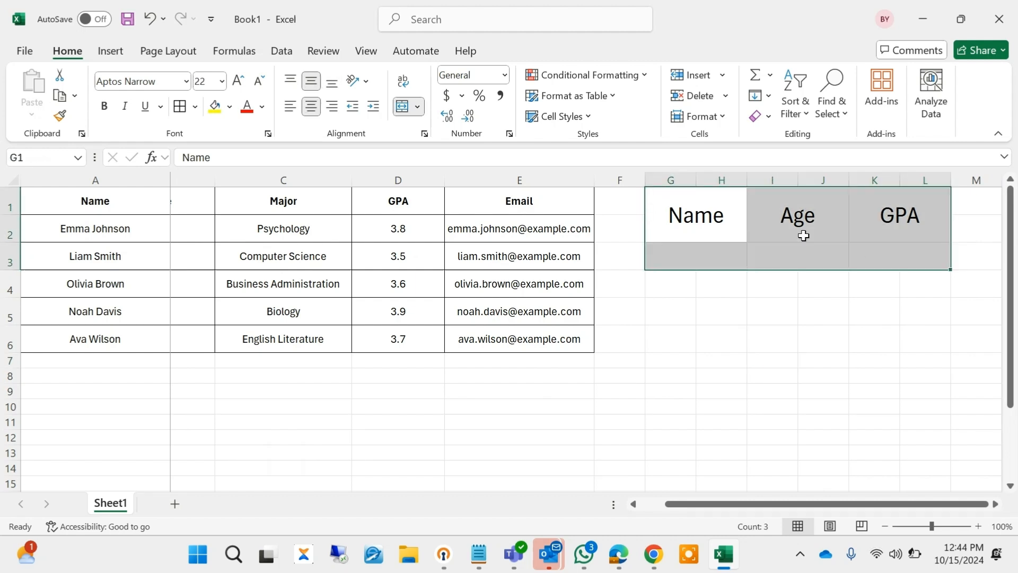
pyautogui.click(180, 109)
pyautogui.click(926, 391)
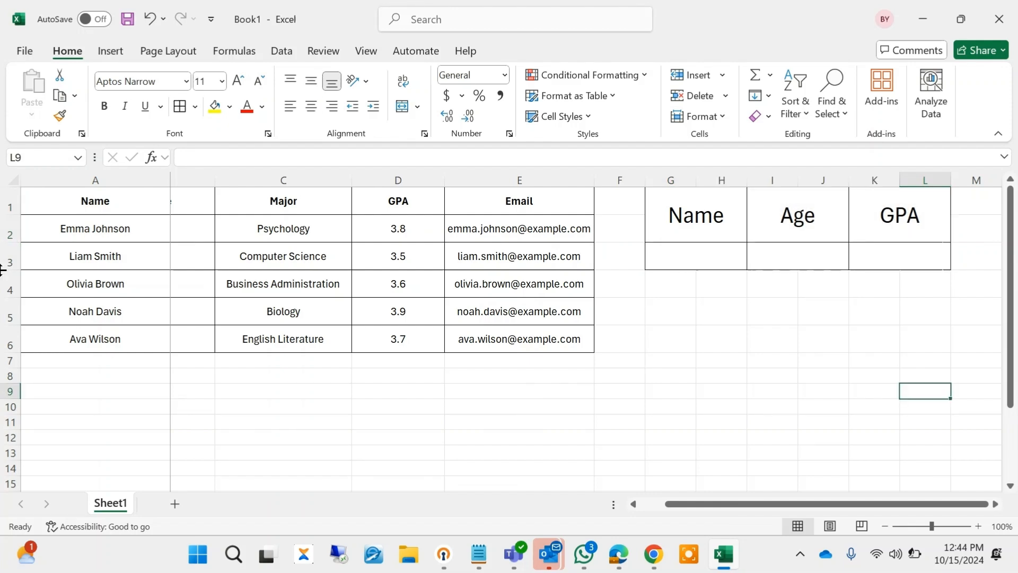
pyautogui.moveTo(16, 270); pyautogui.dragTo(15, 279)
pyautogui.click(676, 388)
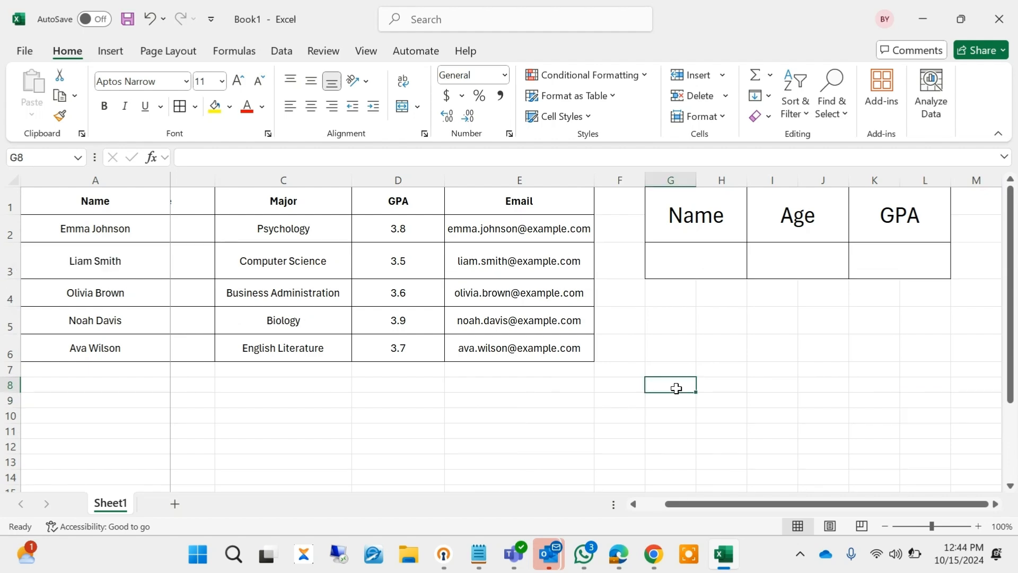
pyautogui.click(692, 255)
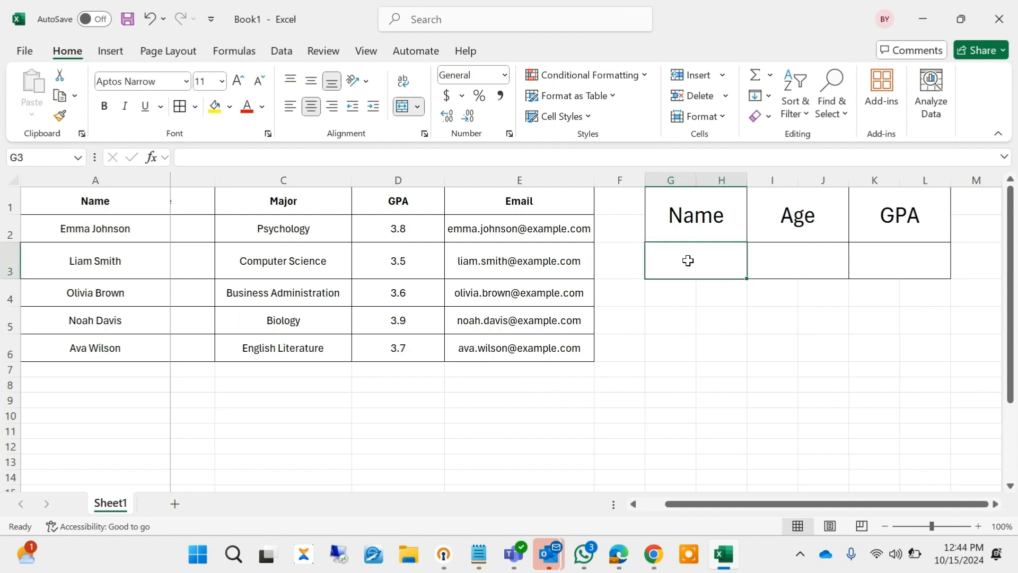
pyautogui.click(791, 259)
pyautogui.click(894, 259)
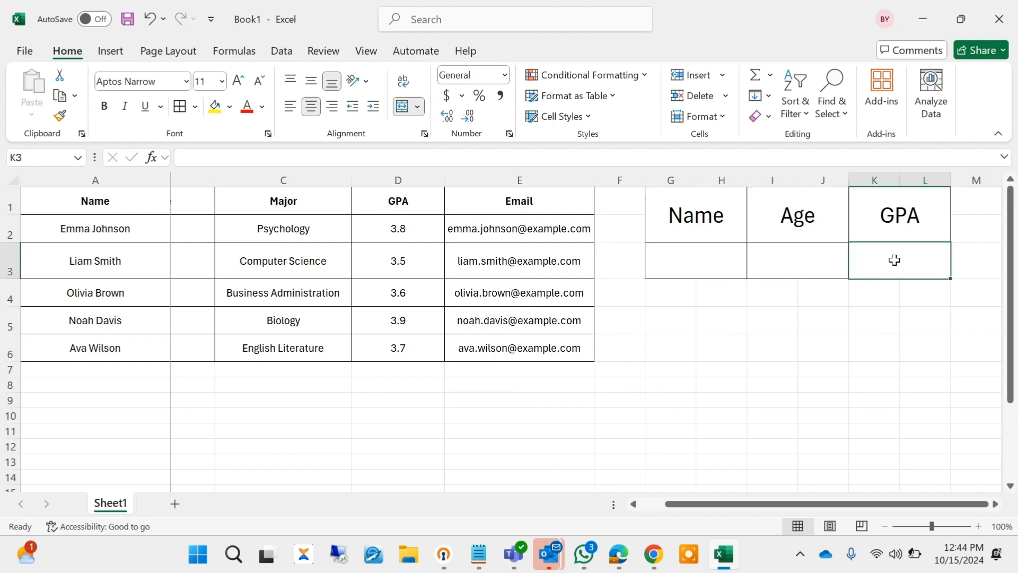
# - Enter the formula =VLOOKUP(G3,A2:E6,2,FALSE) in the merged cell I3 under the Age heading
pyautogui.click(790, 254)
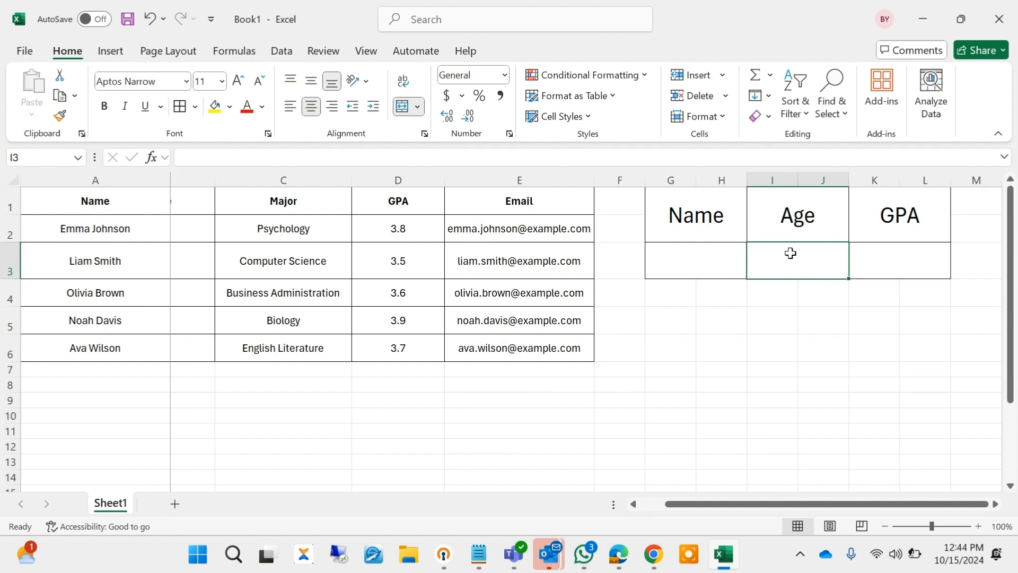
pyautogui.write('=')
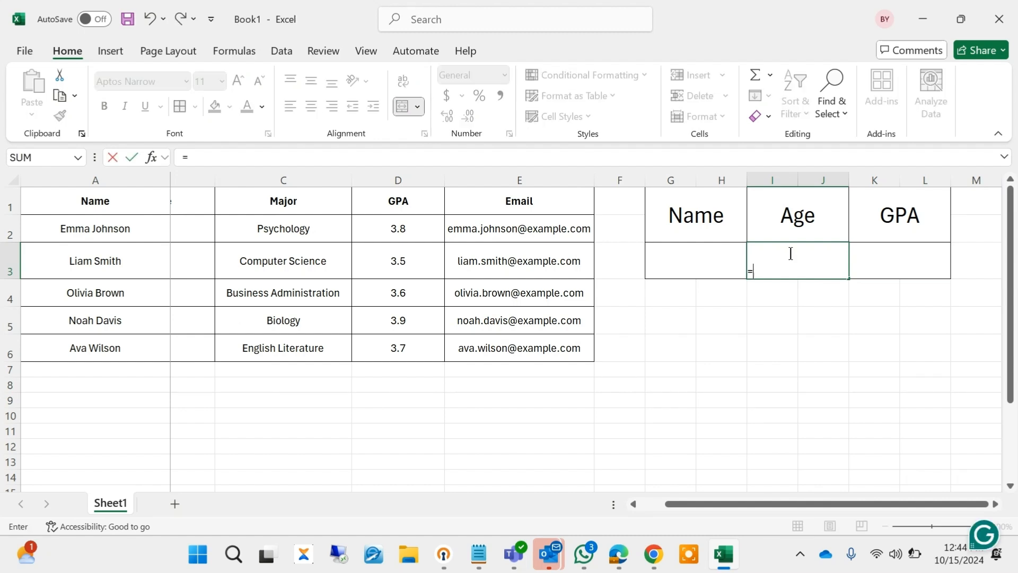
pyautogui.write('VLOO')
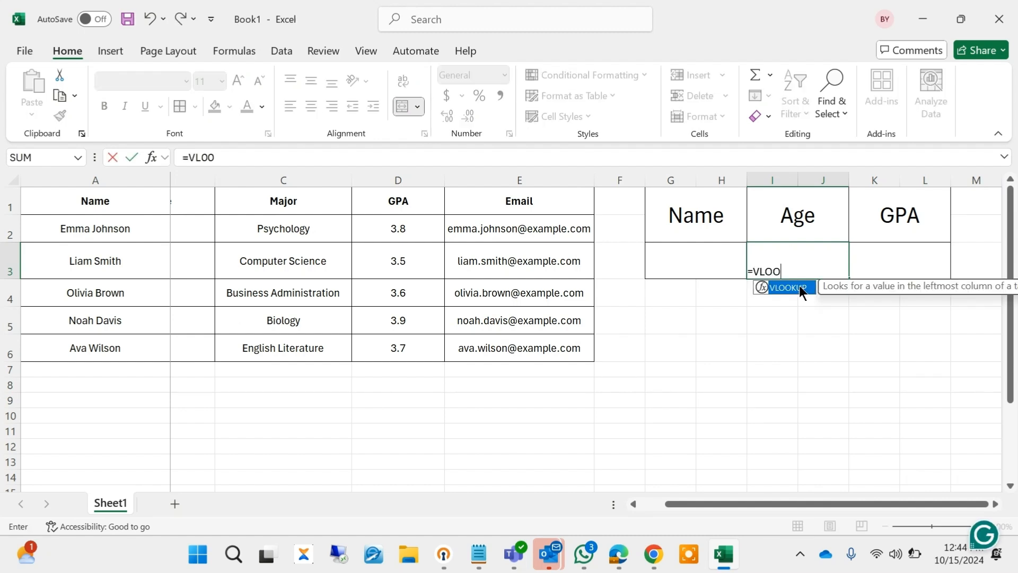
pyautogui.doubleClick(802, 292)
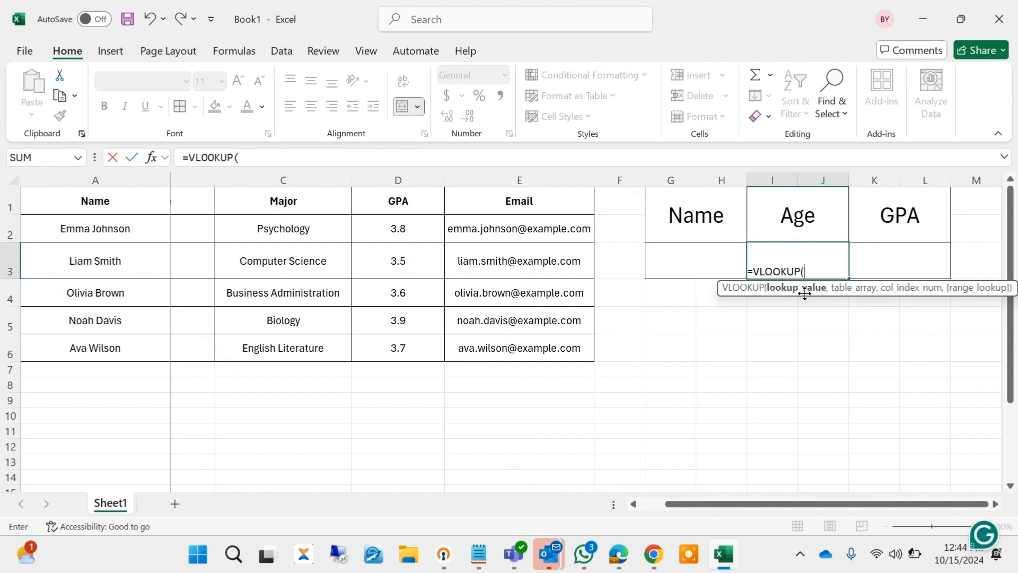
pyautogui.click(687, 257)
pyautogui.write(',')
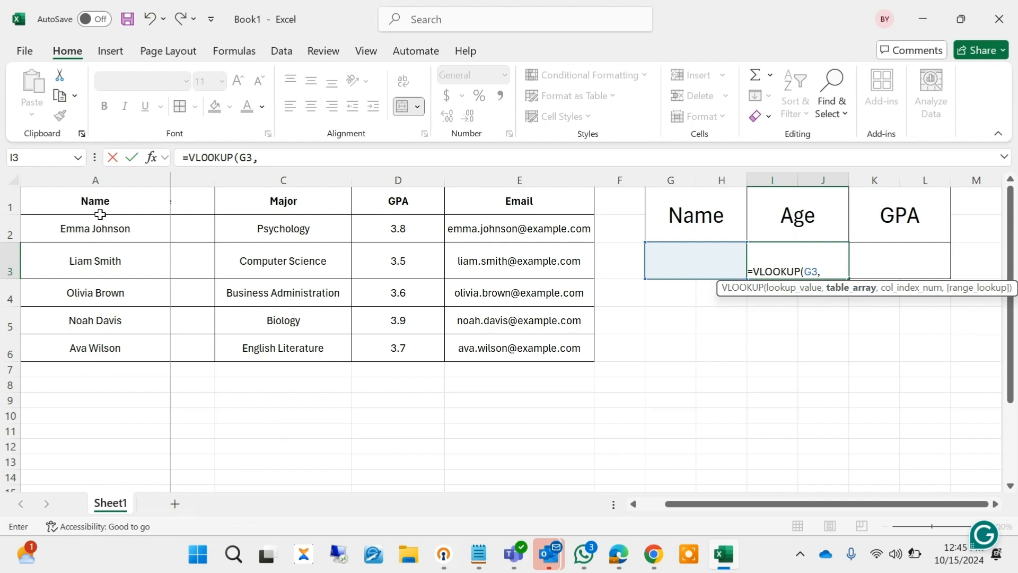
pyautogui.moveTo(68, 223); pyautogui.dragTo(576, 345)
pyautogui.write(',')
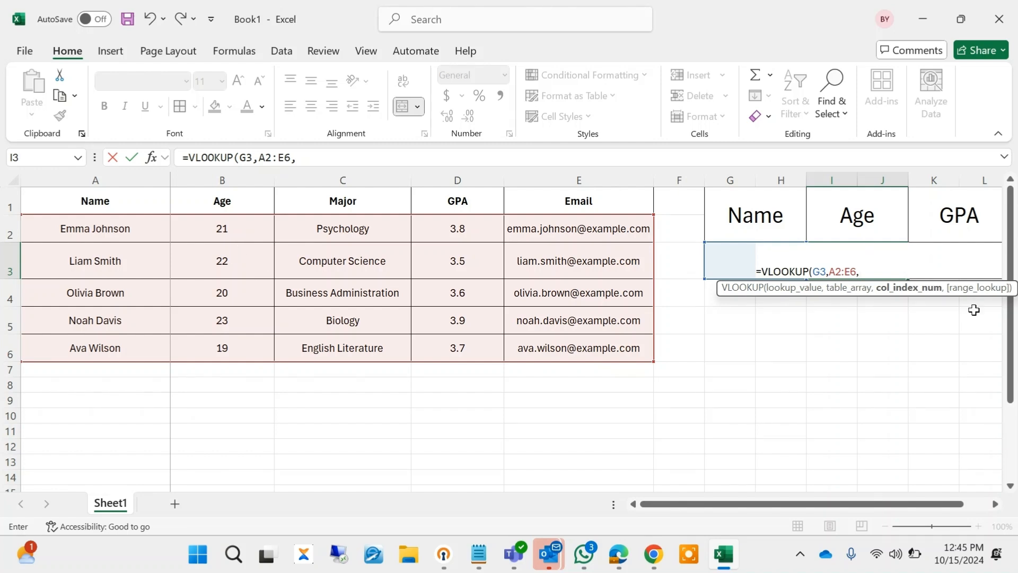
pyautogui.write('2,')
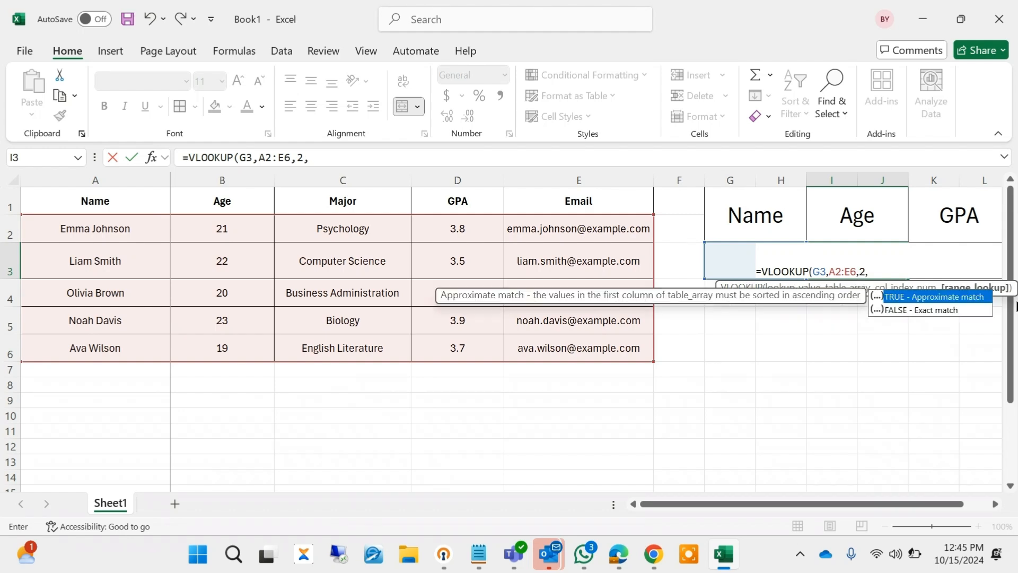
pyautogui.doubleClick(935, 311)
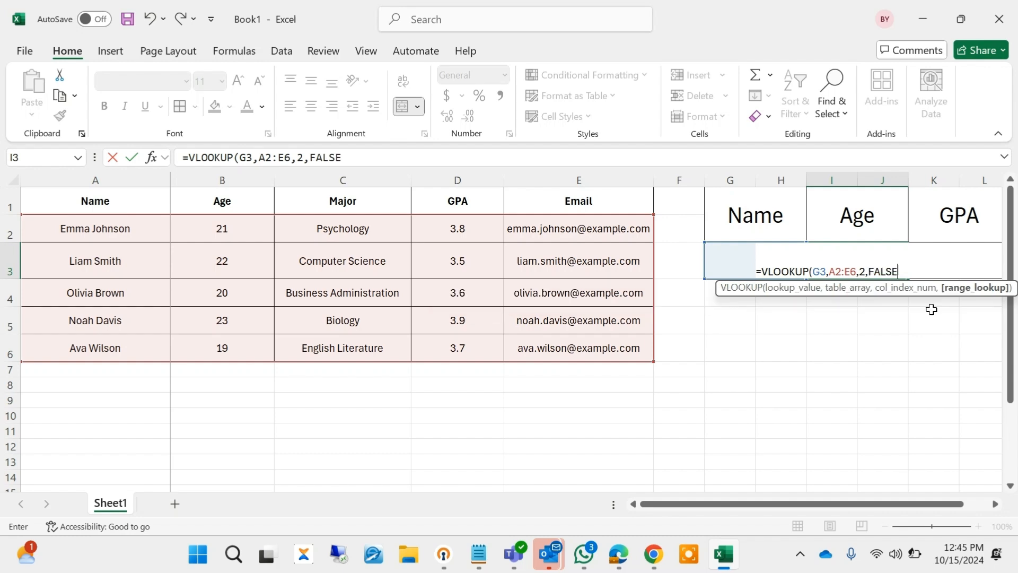
pyautogui.write(')')
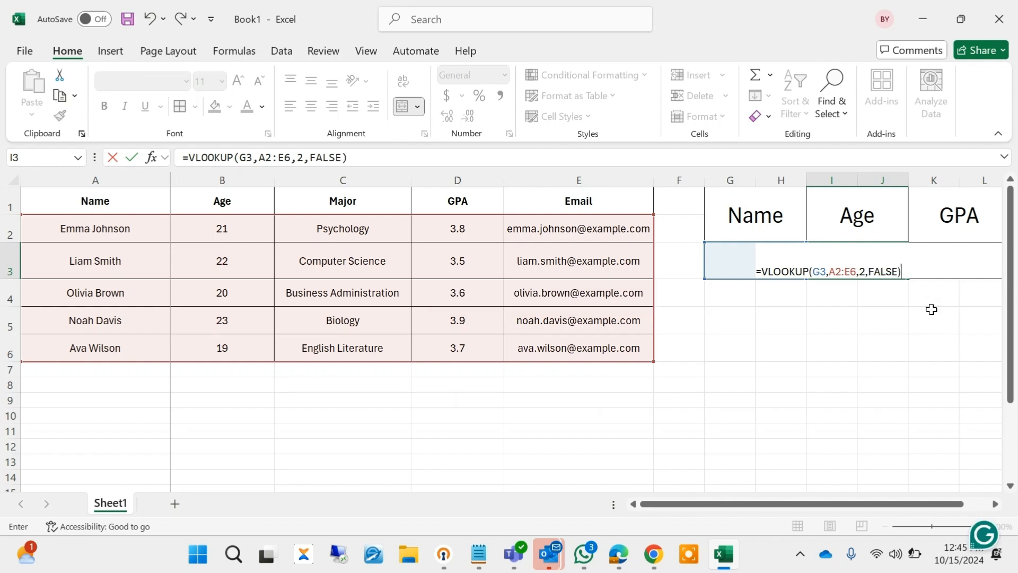
pyautogui.press('Return')
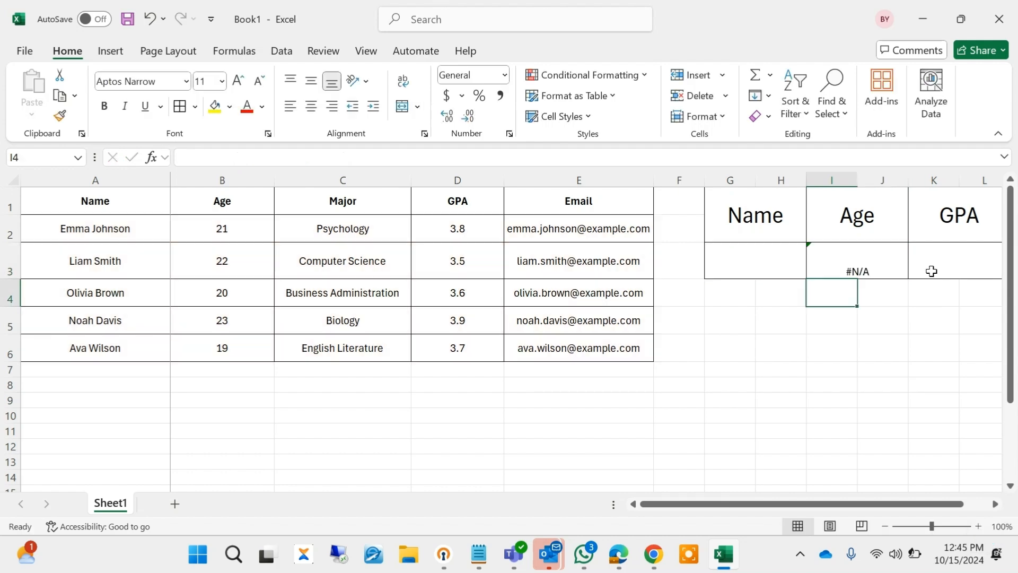
# - Middle-align the contents of row 3 vertically
pyautogui.click(9, 260)
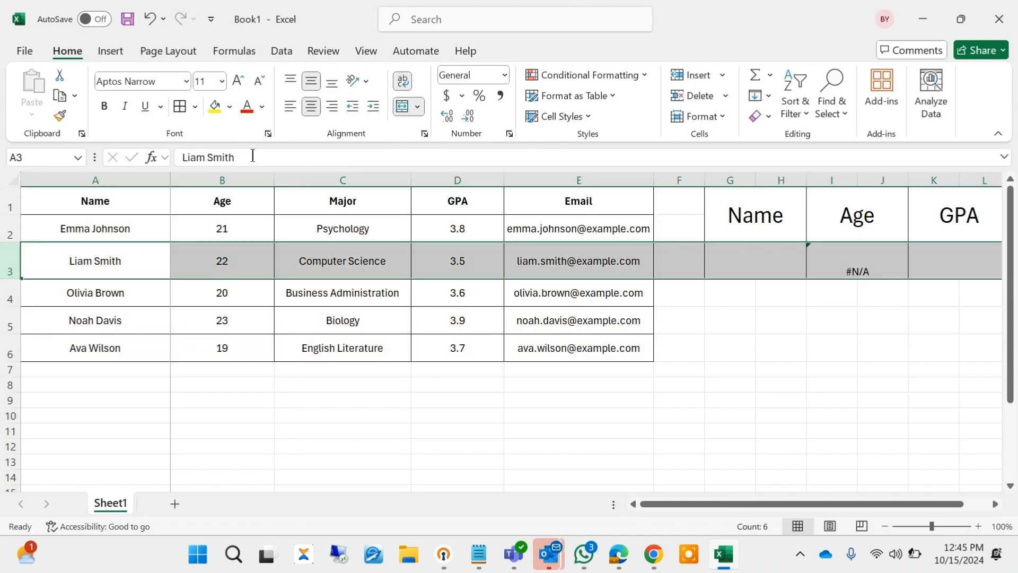
pyautogui.click(311, 81)
pyautogui.moveTo(864, 267)
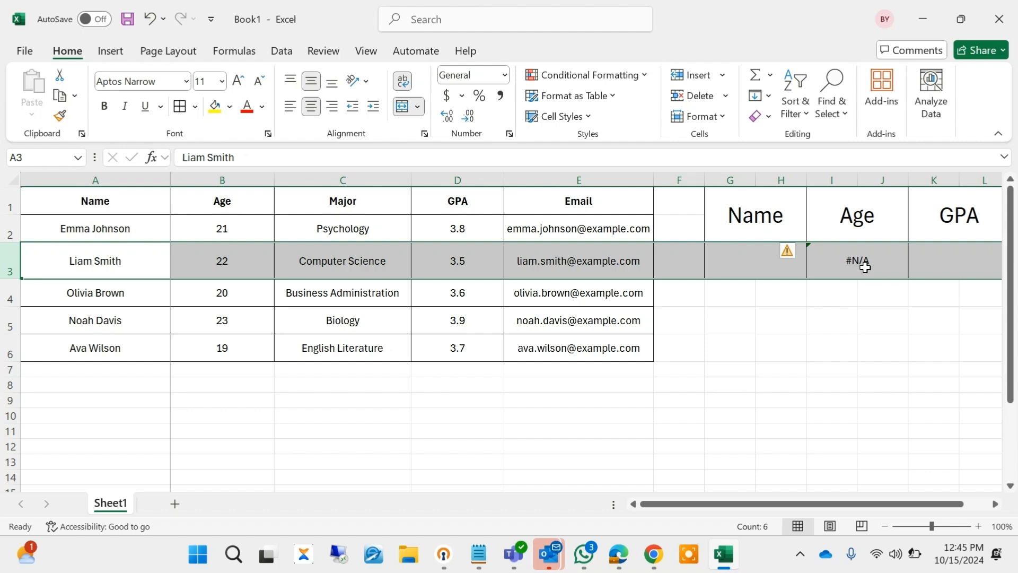
pyautogui.click(833, 326)
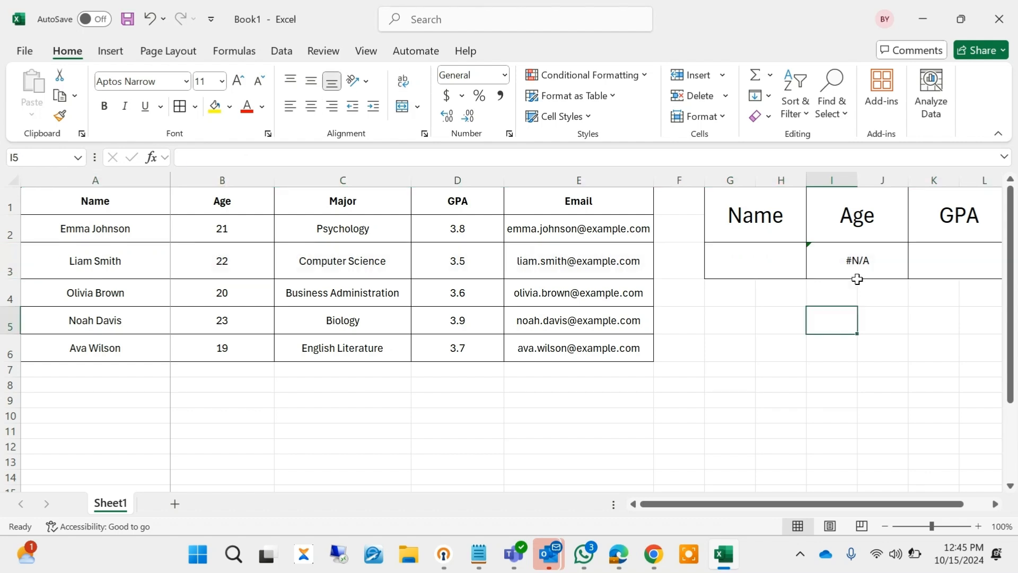
# - Copy the student name in A2 into the merged cell G3 to test the Age lookup
pyautogui.click(132, 229)
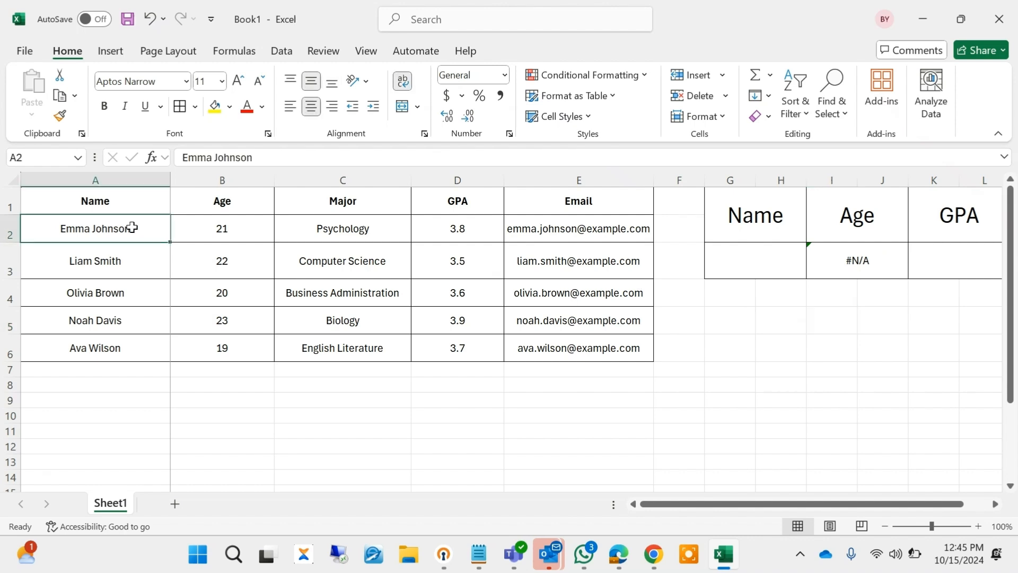
pyautogui.hotkey('ctrl', 'c')
pyautogui.click(735, 262)
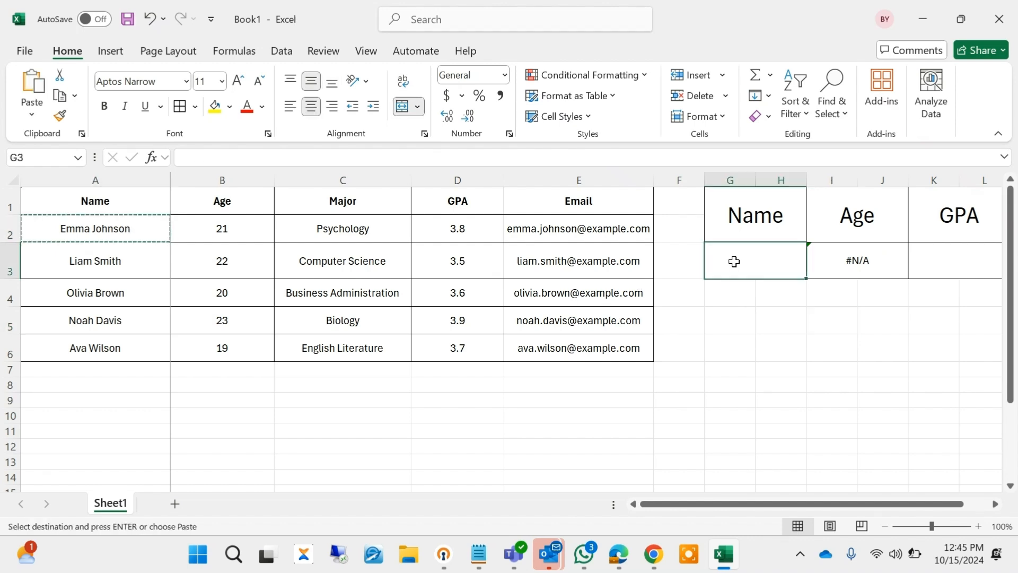
pyautogui.hotkey('ctrl', 'v')
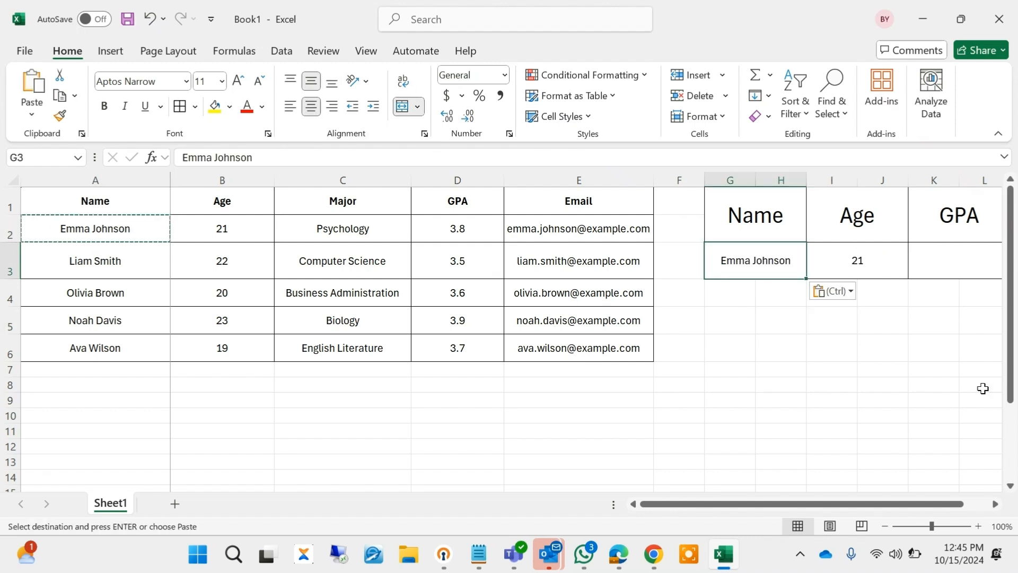
pyautogui.click(983, 389)
# - Replace the name in the merged cell G3 with a copy of the student name from A5
pyautogui.click(138, 324)
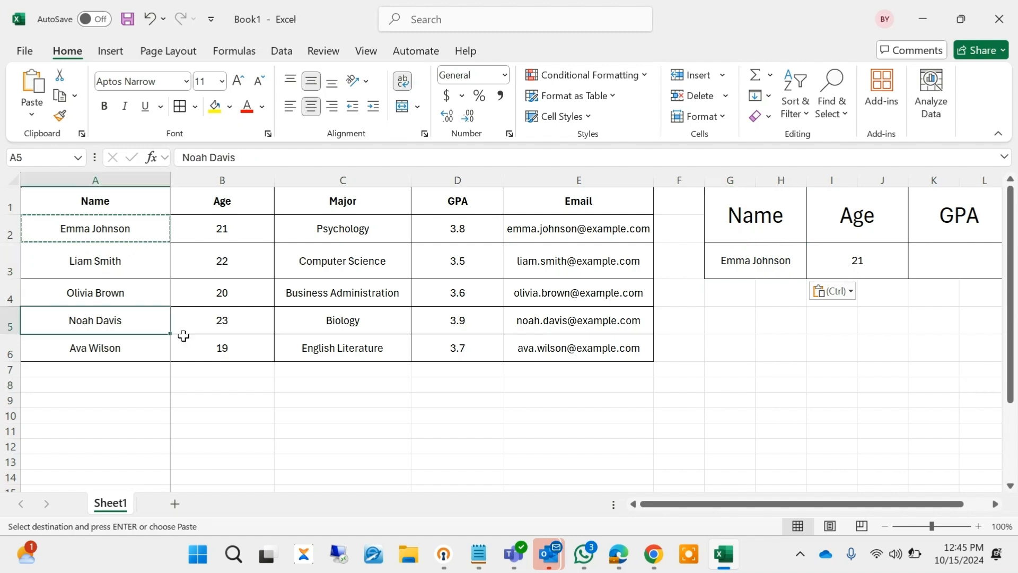
pyautogui.hotkey('ctrl', 'c')
pyautogui.click(755, 257)
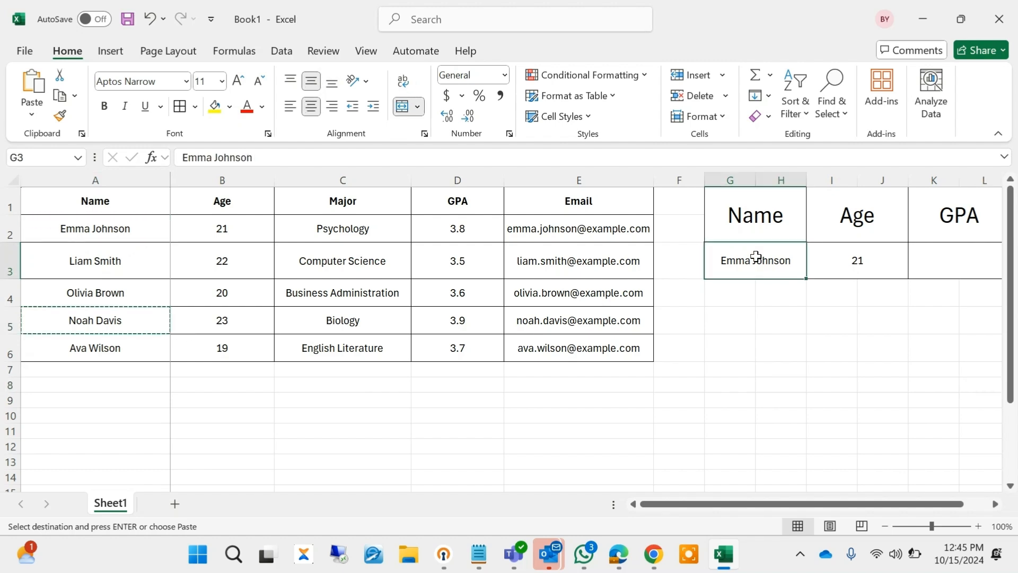
pyautogui.hotkey('ctrl', 'v')
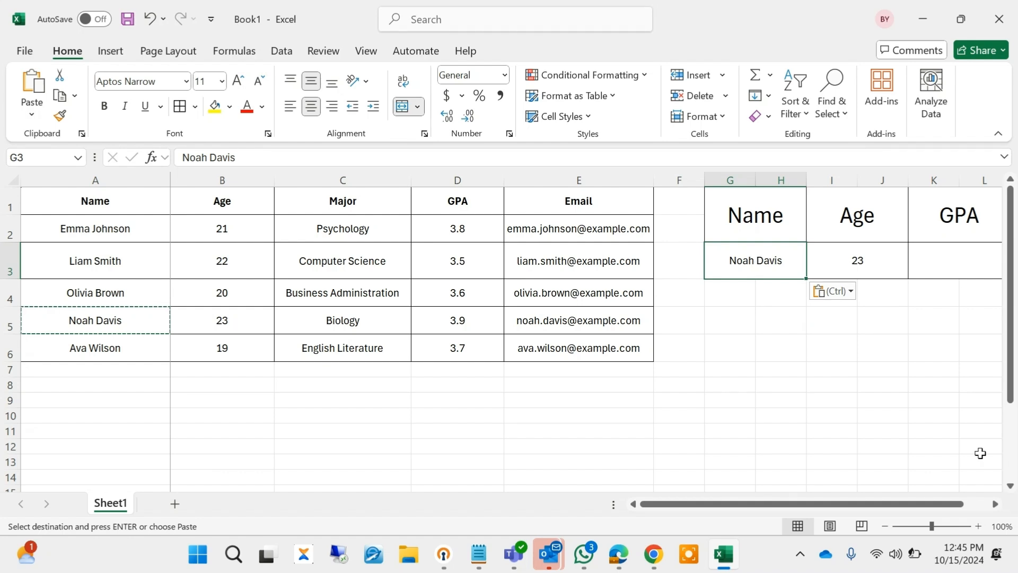
# - Begin a VLOOKUP formula in the merged cell K3 under GPA with lookup value G3 and table array A2:E6
pyautogui.moveTo(870, 506); pyautogui.dragTo(894, 506)
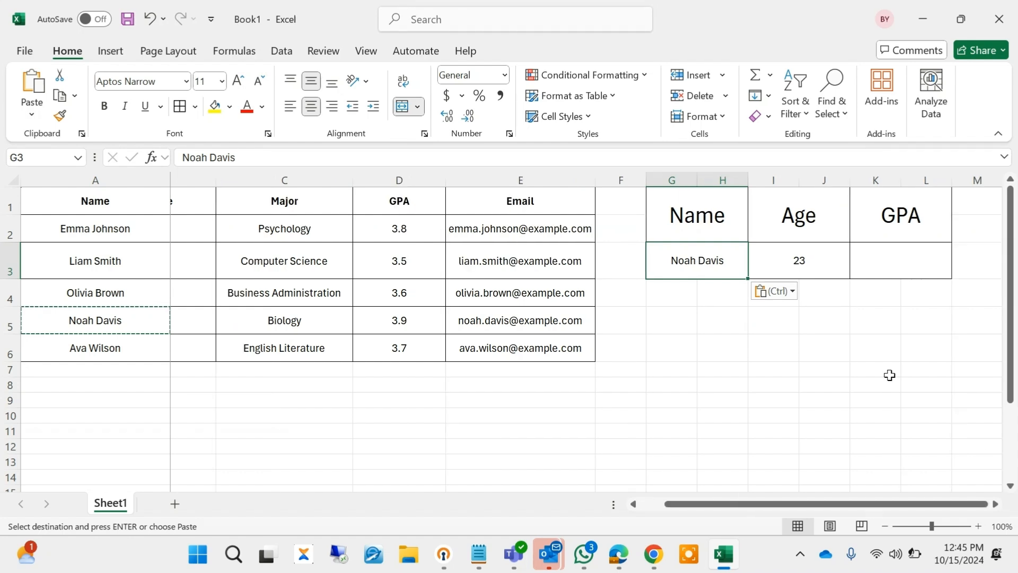
pyautogui.click(875, 266)
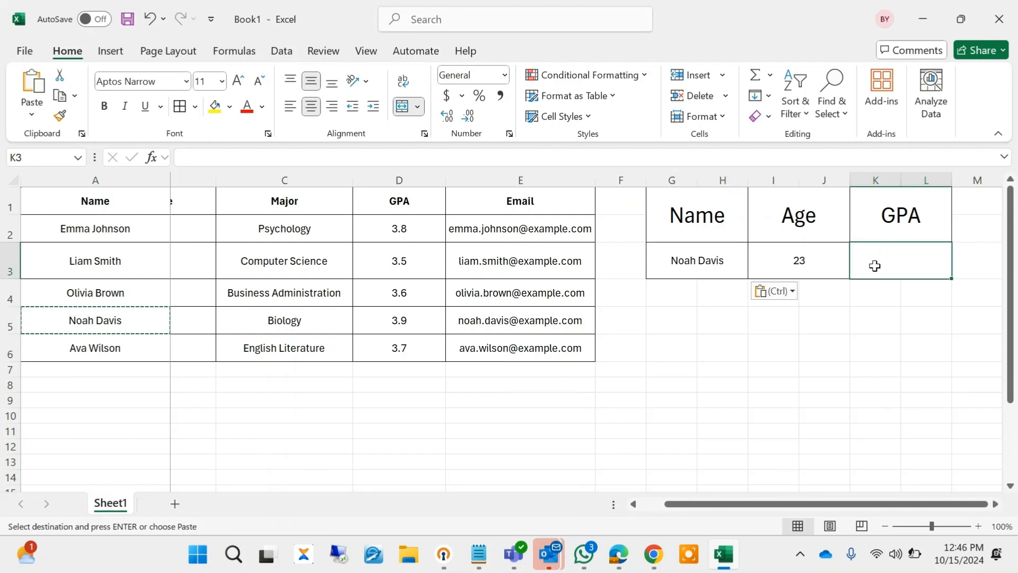
pyautogui.click(792, 261)
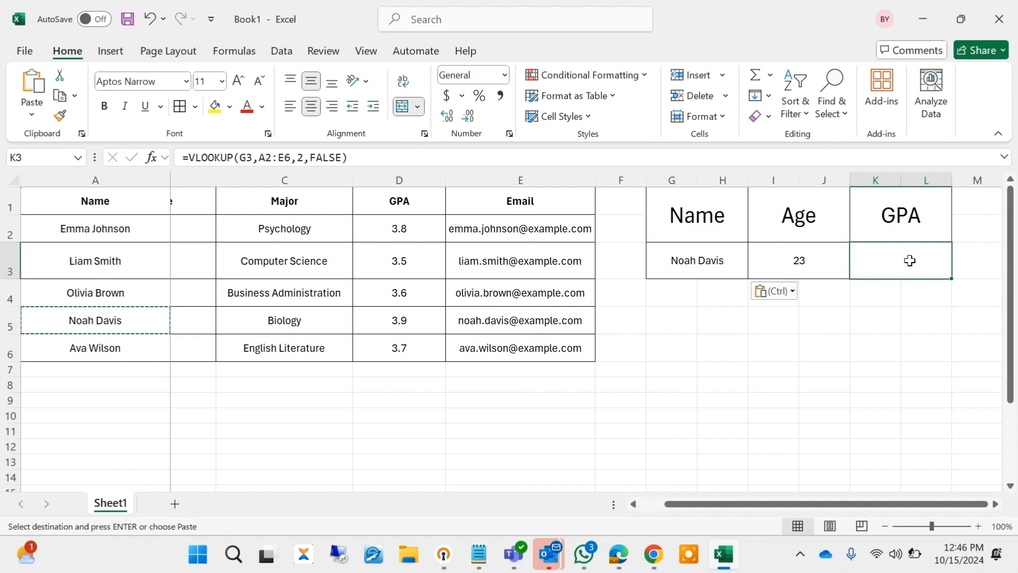
pyautogui.write('=VL')
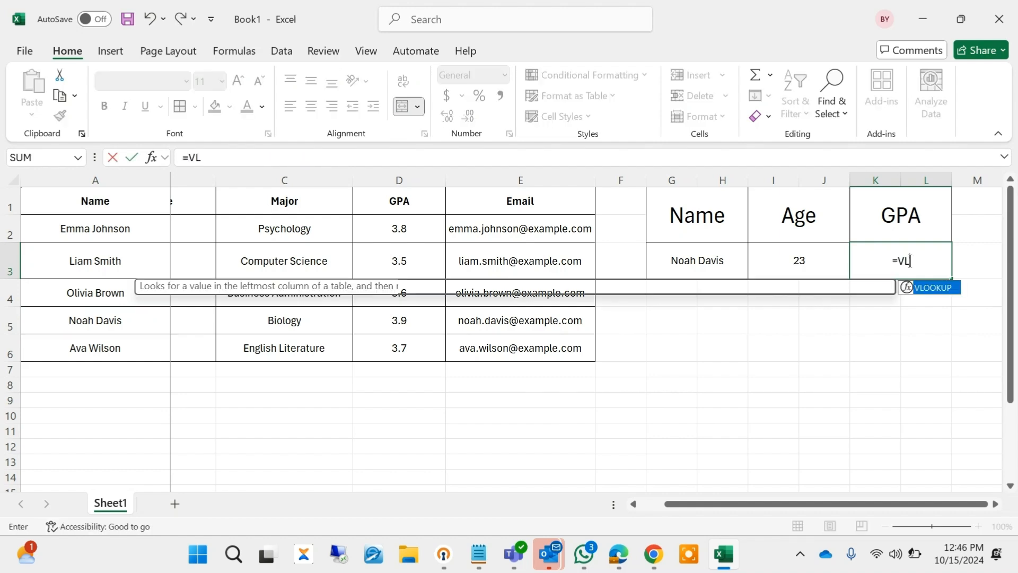
pyautogui.write('OO')
pyautogui.doubleClick(921, 292)
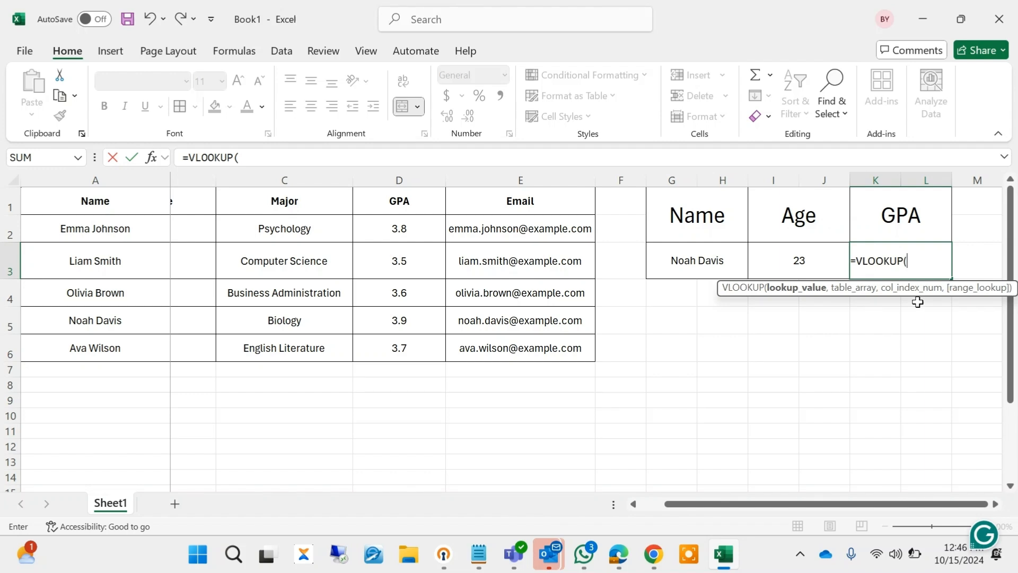
pyautogui.click(691, 258)
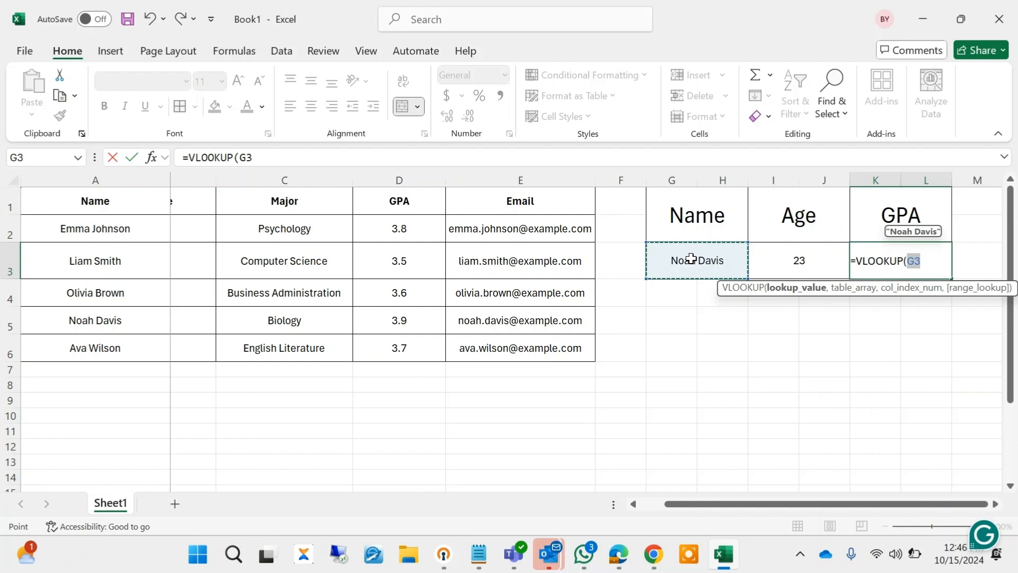
pyautogui.write(',')
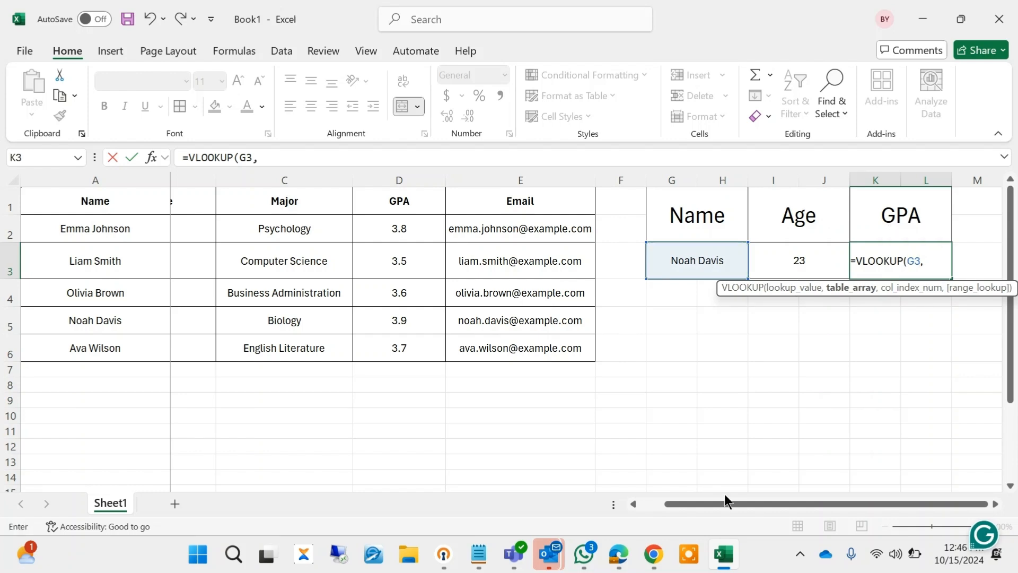
pyautogui.moveTo(725, 496); pyautogui.dragTo(646, 509)
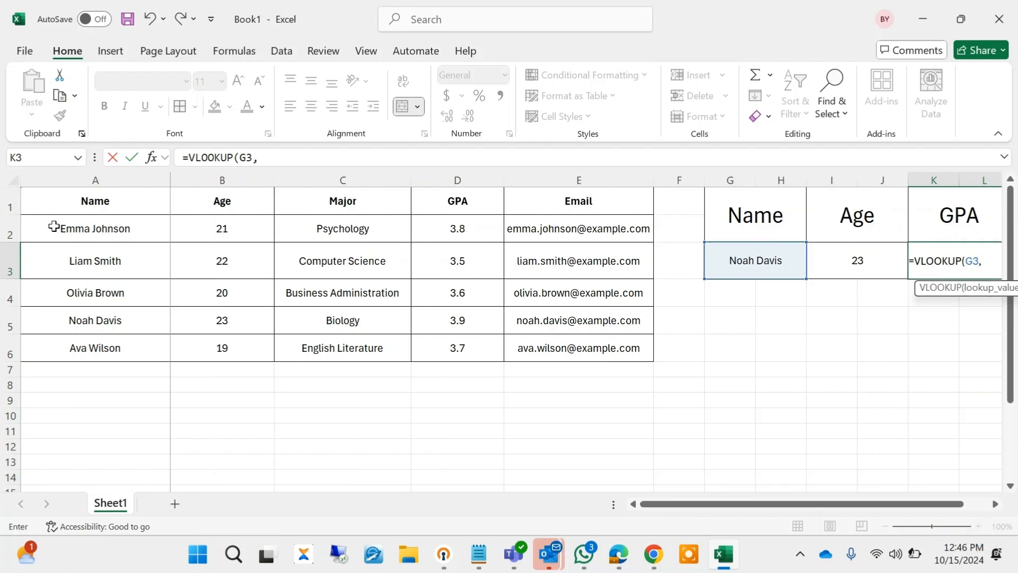
pyautogui.moveTo(54, 226); pyautogui.dragTo(570, 344)
pyautogui.moveTo(703, 506); pyautogui.dragTo(784, 502)
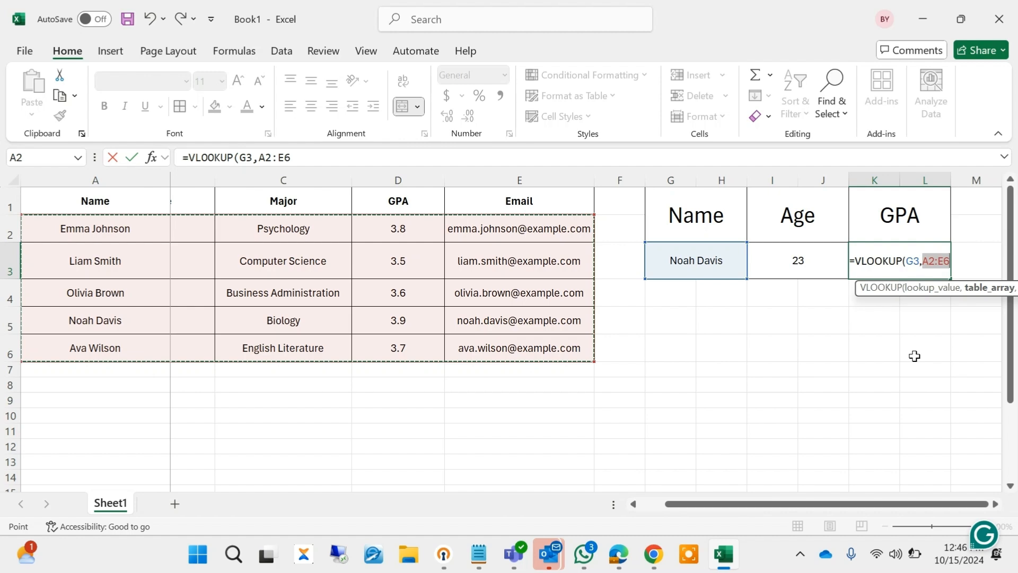
pyautogui.write(',')
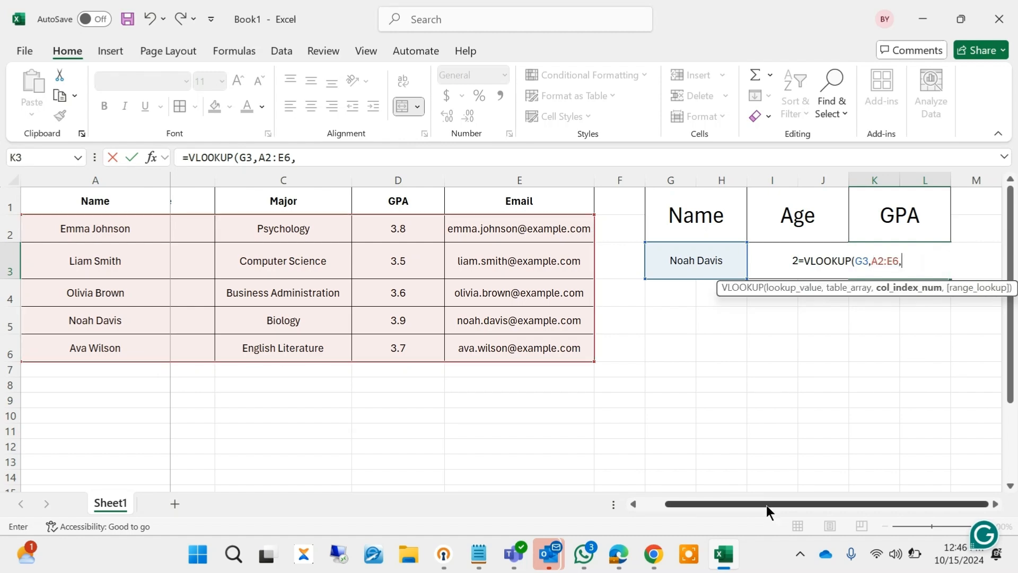
# - Complete the GPA formula in K3 with column index 4 and exact match FALSE, and compare its result with cell D5
pyautogui.moveTo(765, 505); pyautogui.dragTo(659, 521)
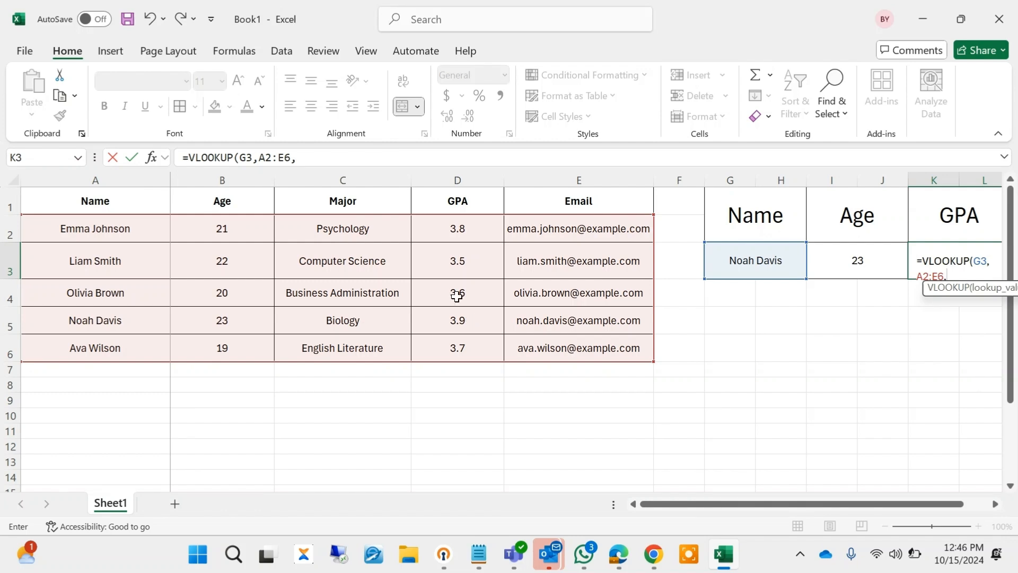
pyautogui.moveTo(764, 501); pyautogui.dragTo(790, 502)
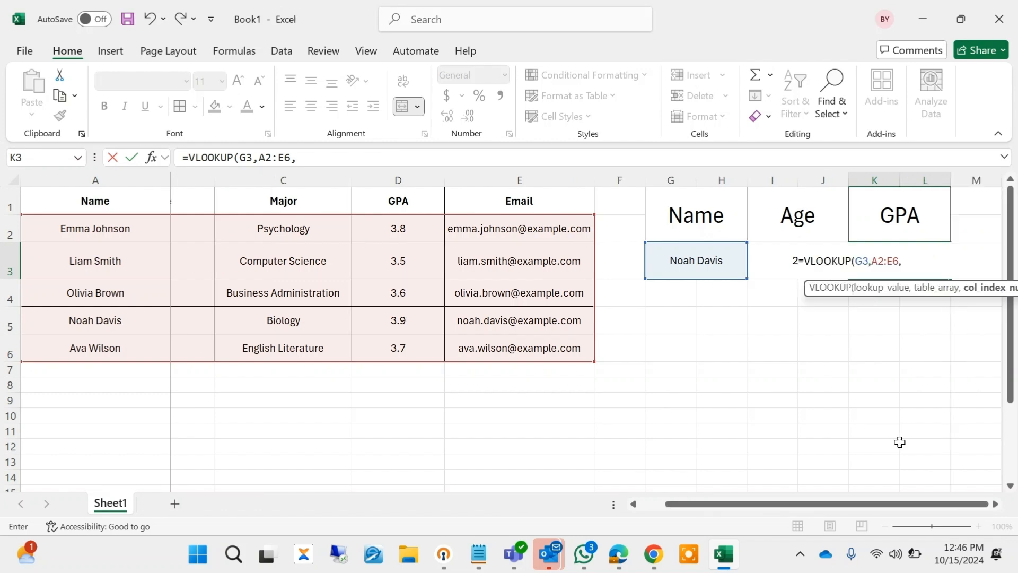
pyautogui.write('4')
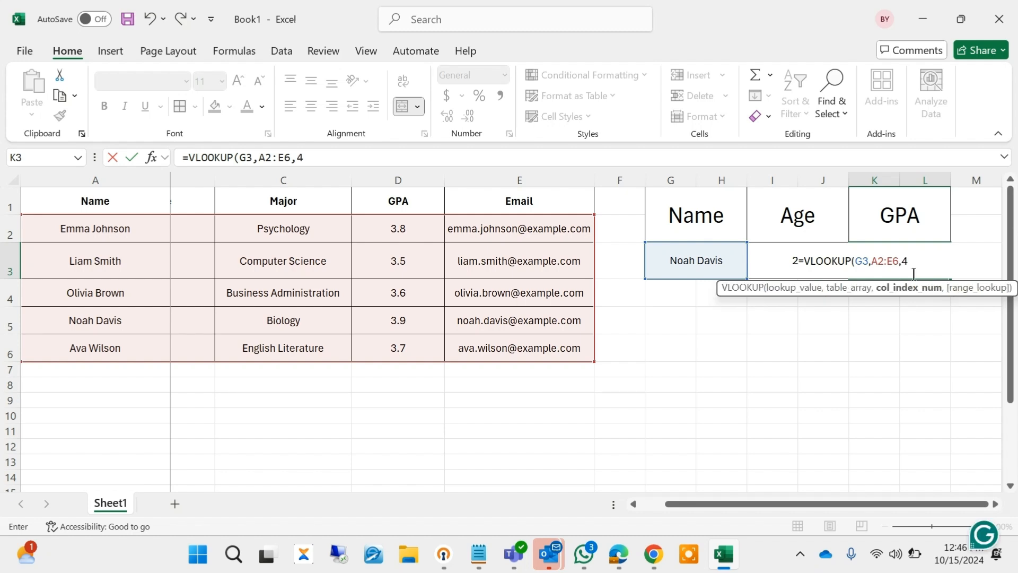
pyautogui.write(',')
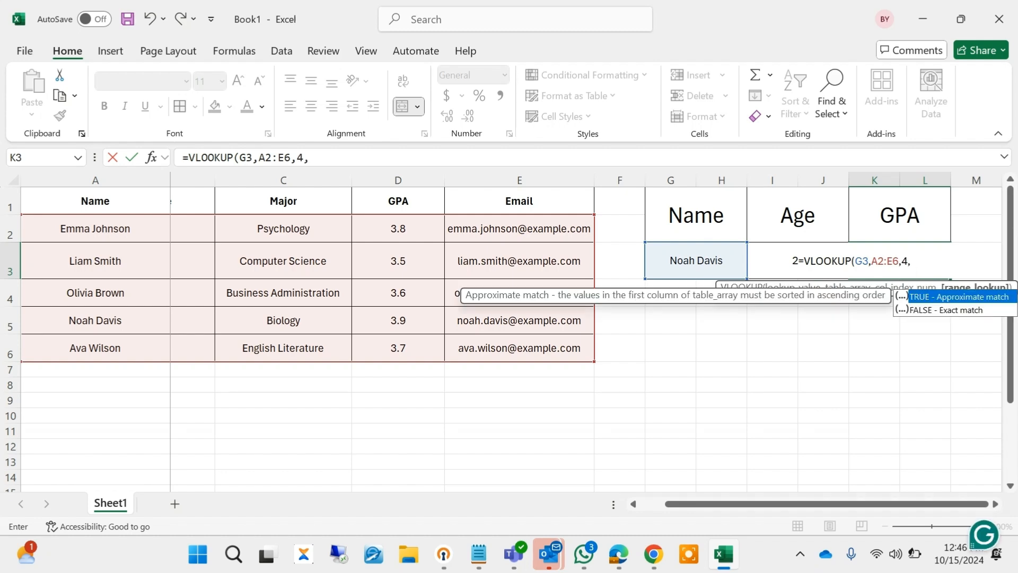
pyautogui.doubleClick(939, 310)
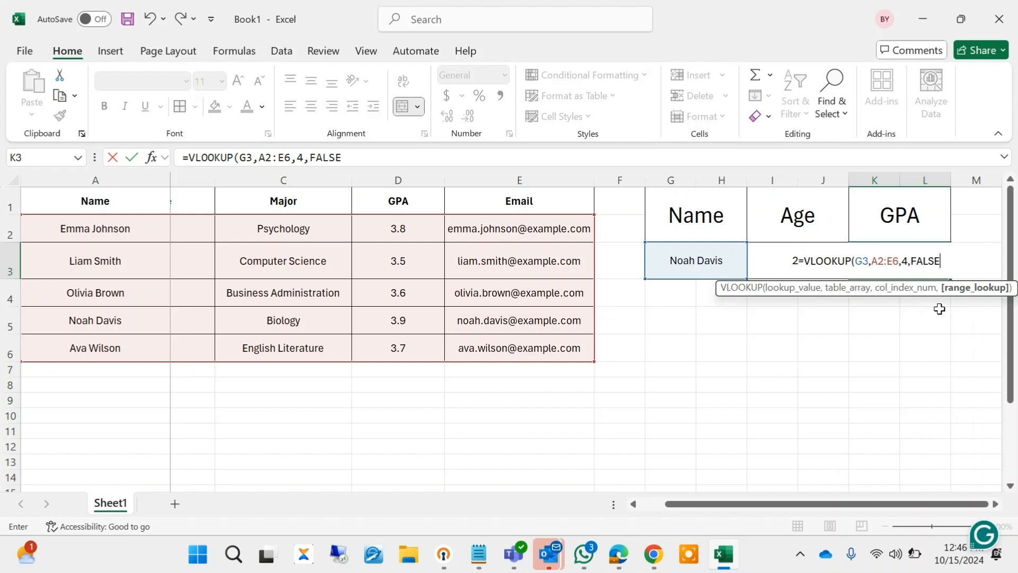
pyautogui.press('Return')
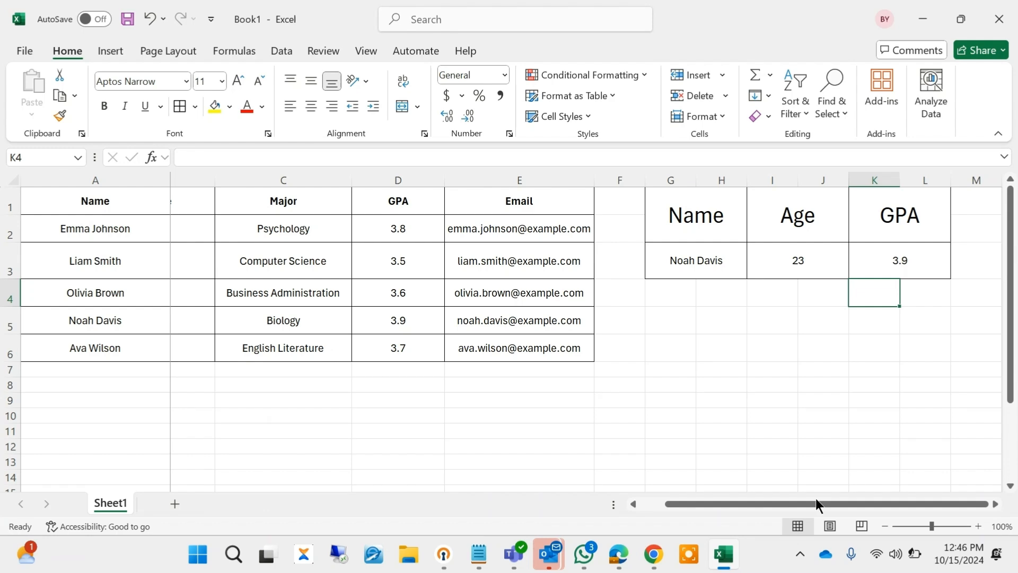
pyautogui.moveTo(816, 499); pyautogui.dragTo(665, 516)
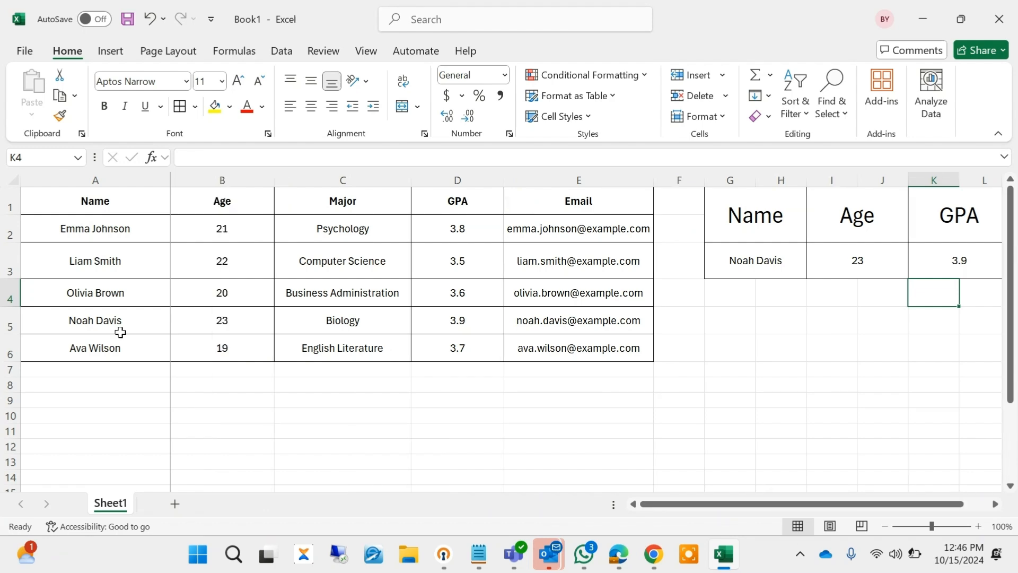
pyautogui.click(458, 333)
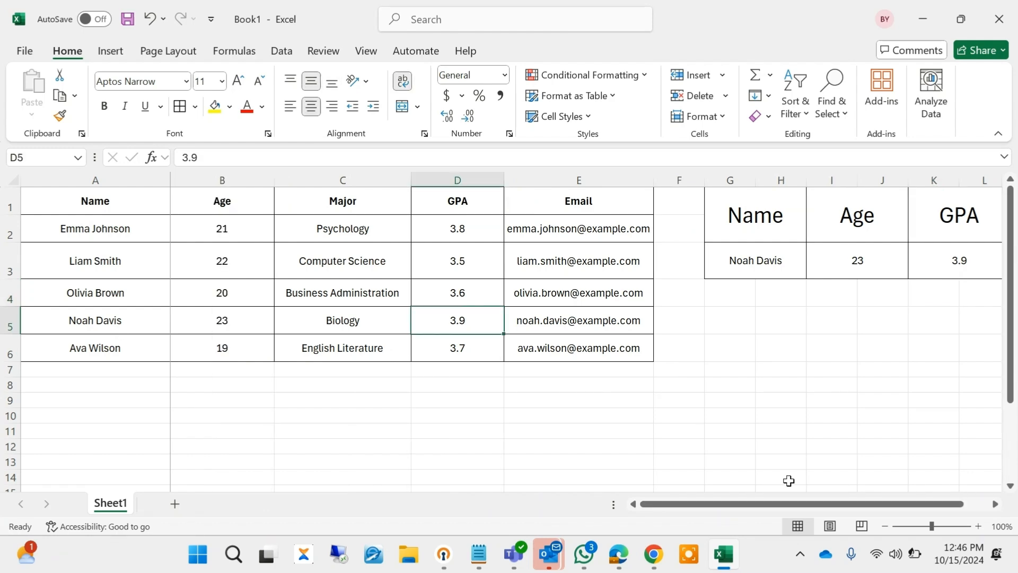
# - Add data validation to the merged cell G3 that allows a List with the source =$A$2:$A$6
pyautogui.hscroll(2, 781, 321)
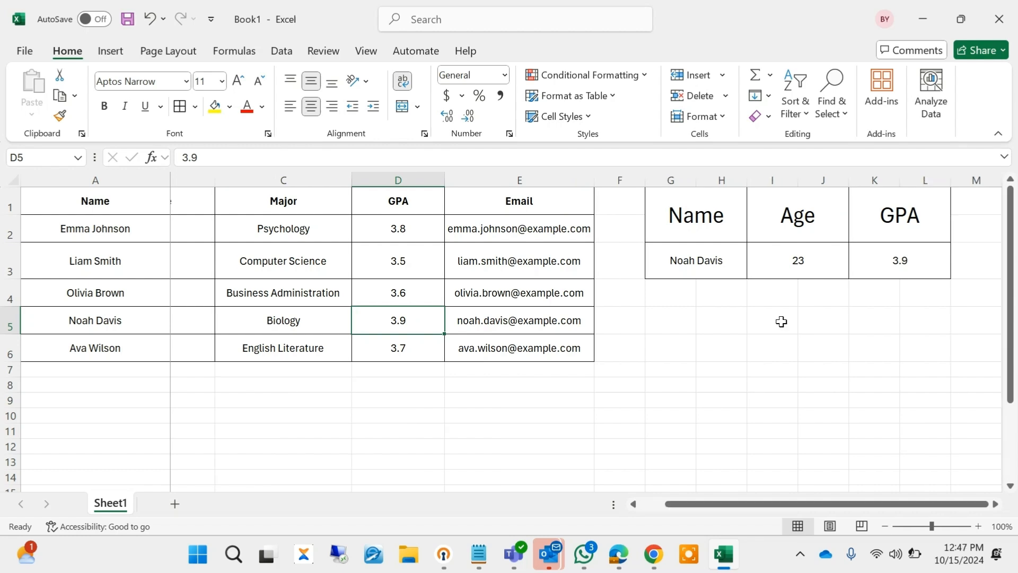
pyautogui.click(734, 263)
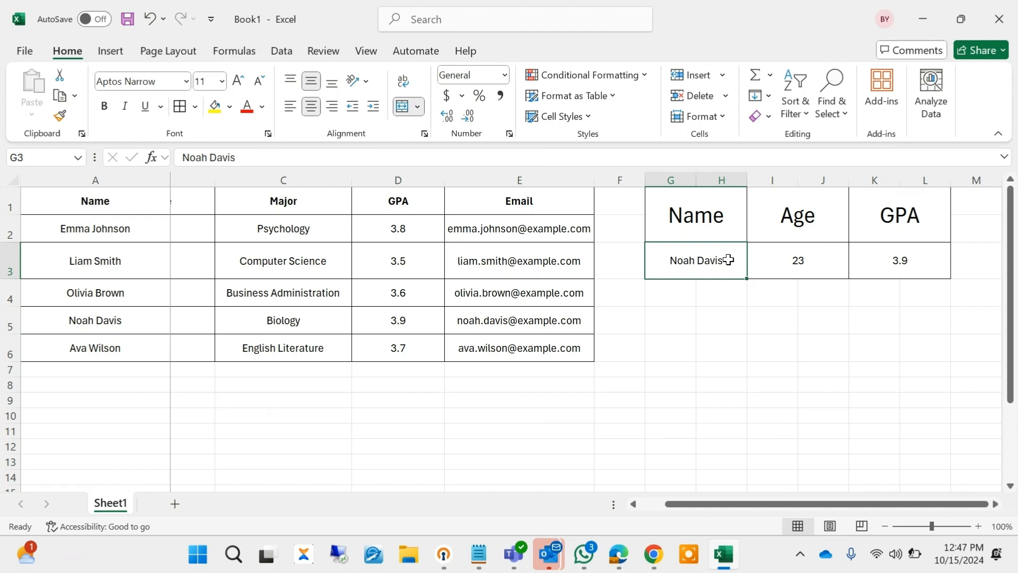
pyautogui.click(759, 358)
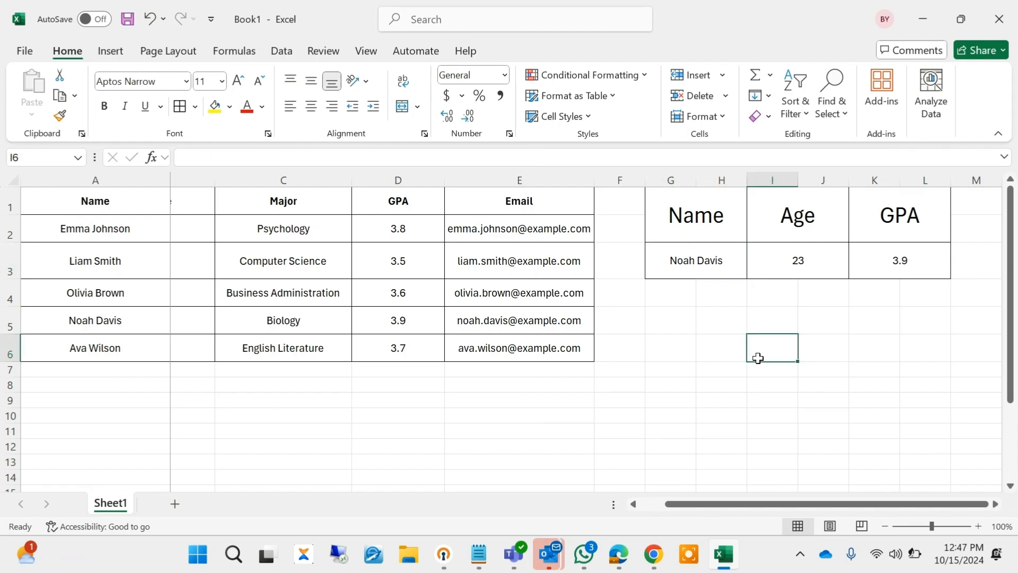
pyautogui.click(706, 260)
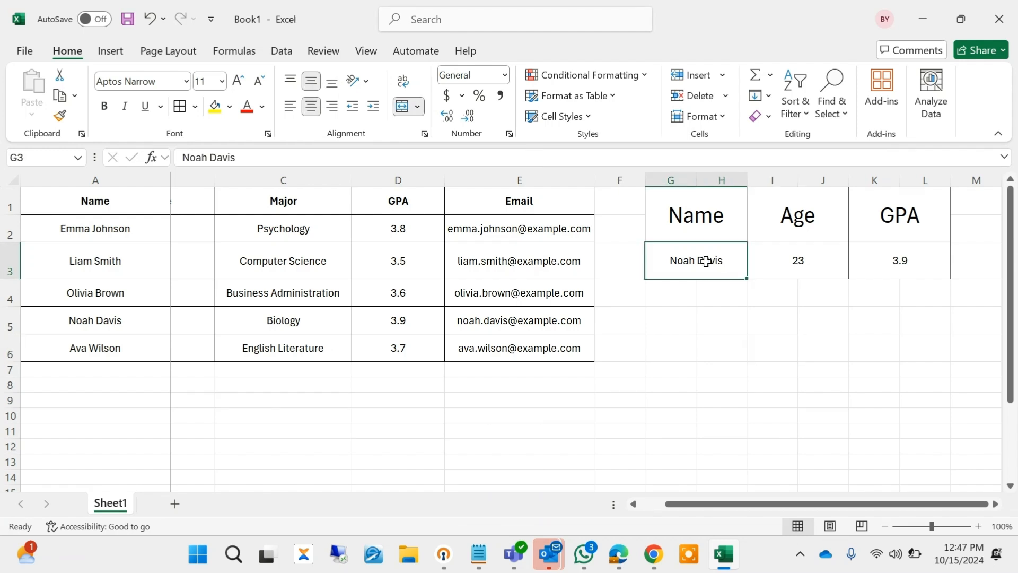
pyautogui.click(278, 53)
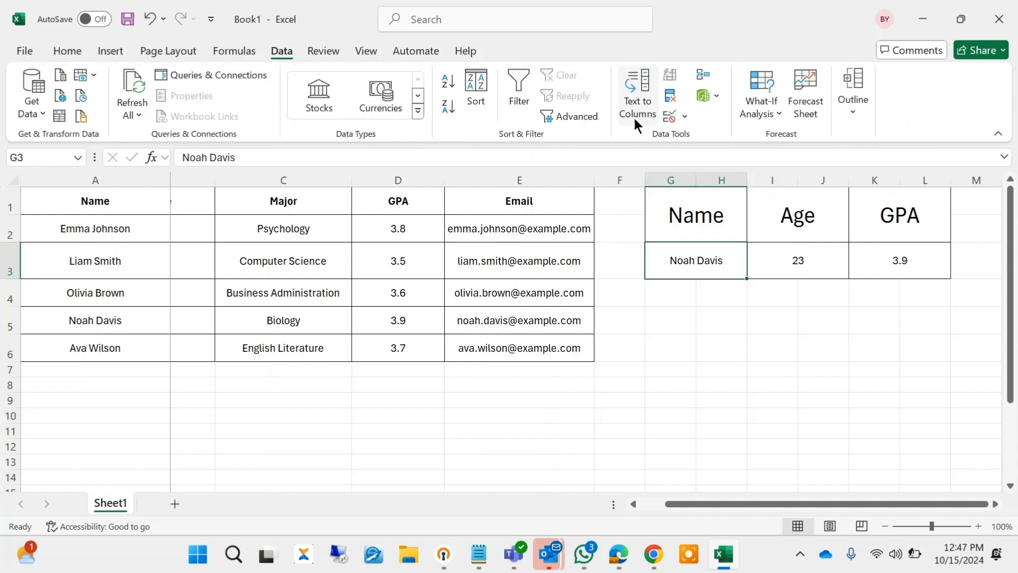
pyautogui.click(670, 116)
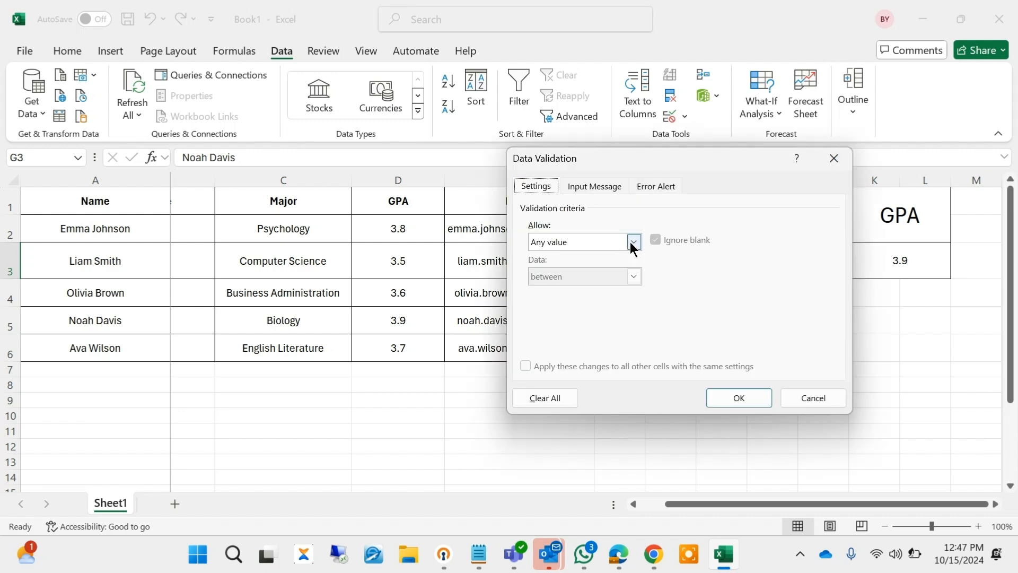
pyautogui.click(634, 242)
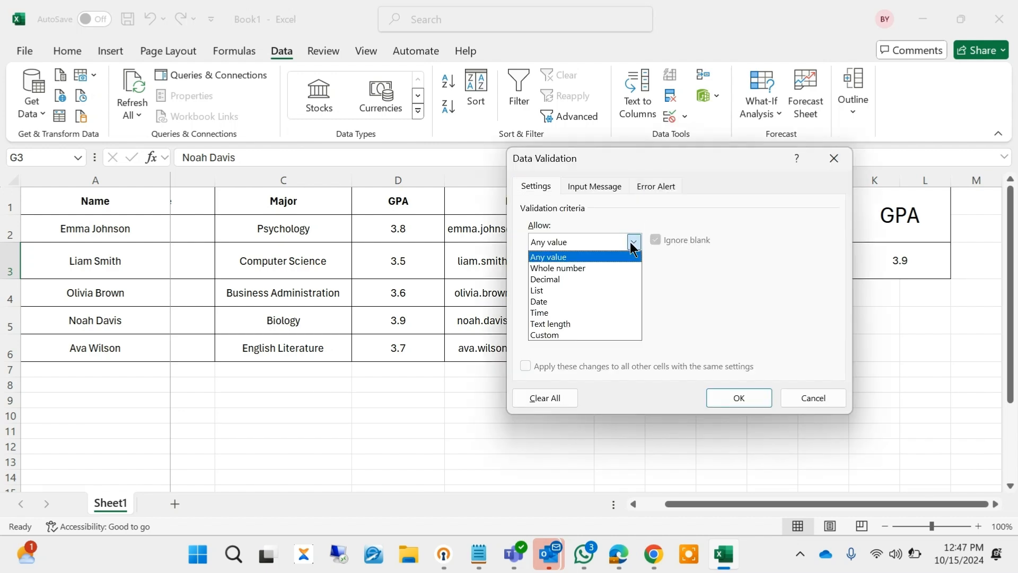
pyautogui.click(549, 291)
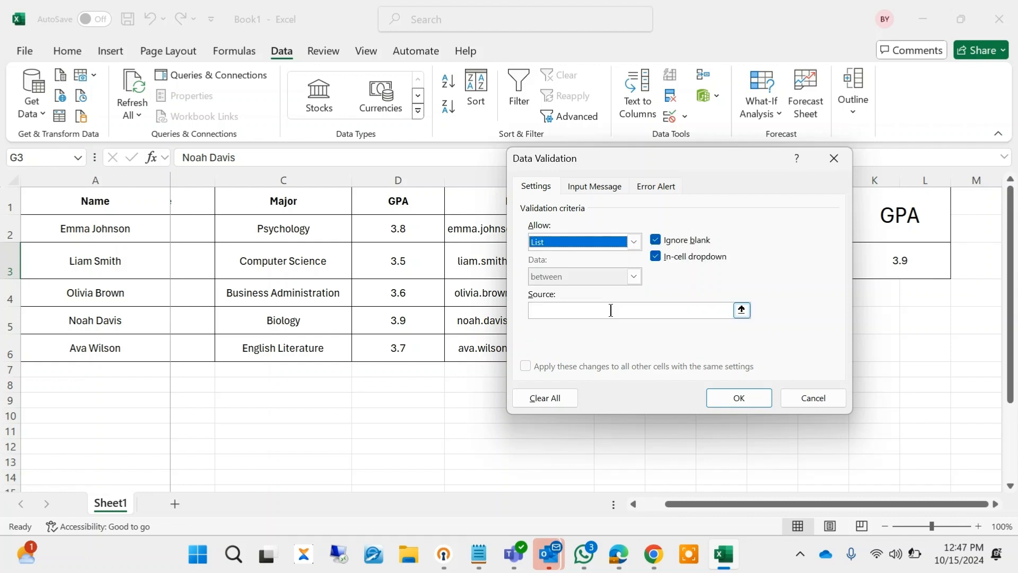
pyautogui.click(741, 311)
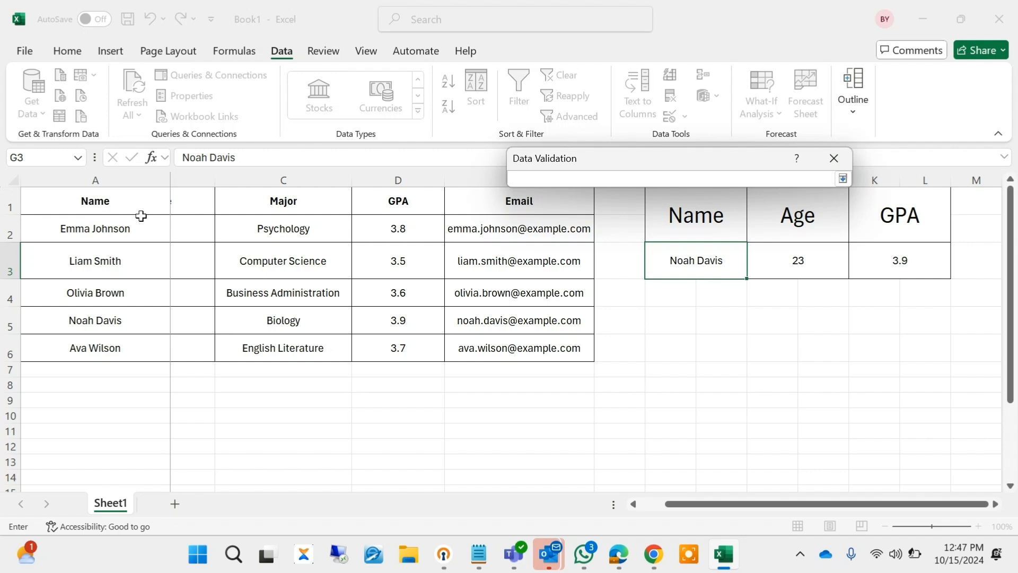
pyautogui.moveTo(135, 220); pyautogui.dragTo(104, 347)
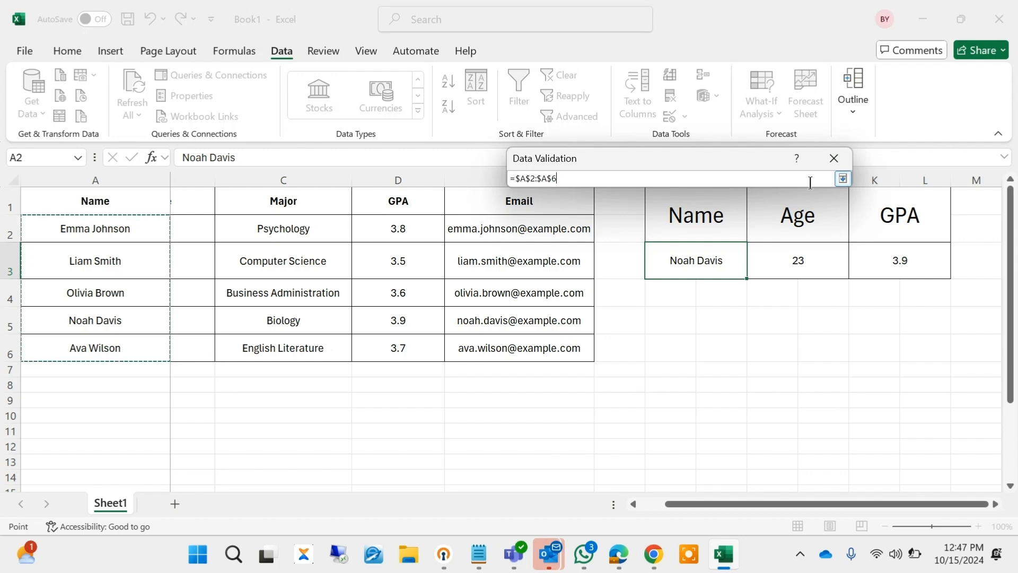
pyautogui.click(843, 179)
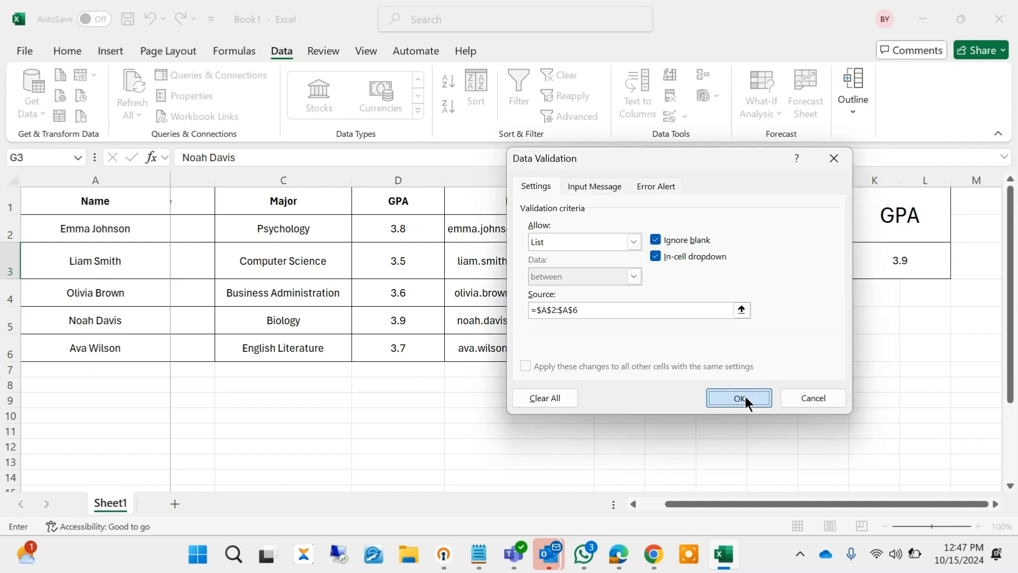
pyautogui.click(742, 398)
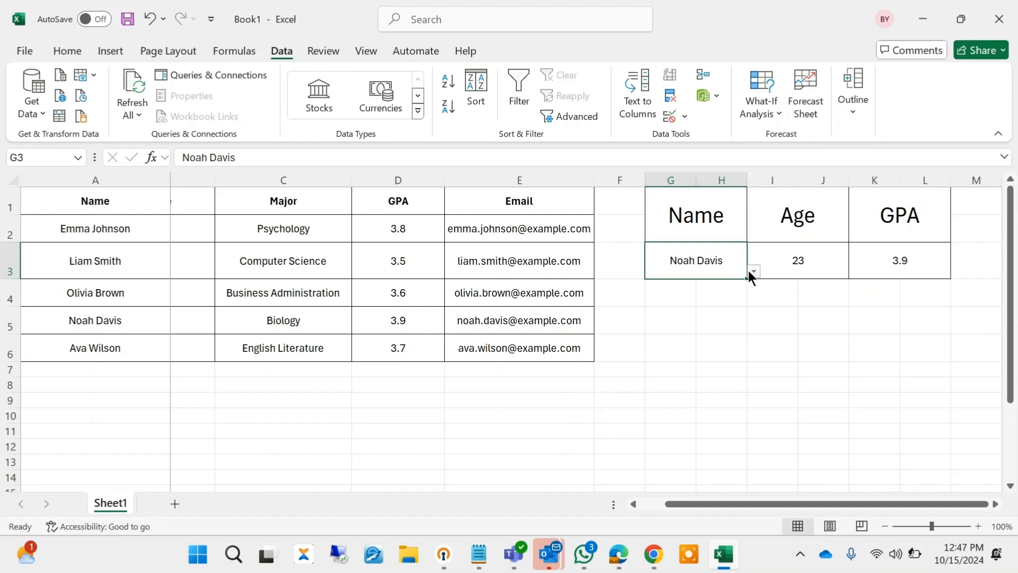
# - Choose the student name from A3 in the G3 dropdown and compare the looked-up values with the source row
pyautogui.click(753, 272)
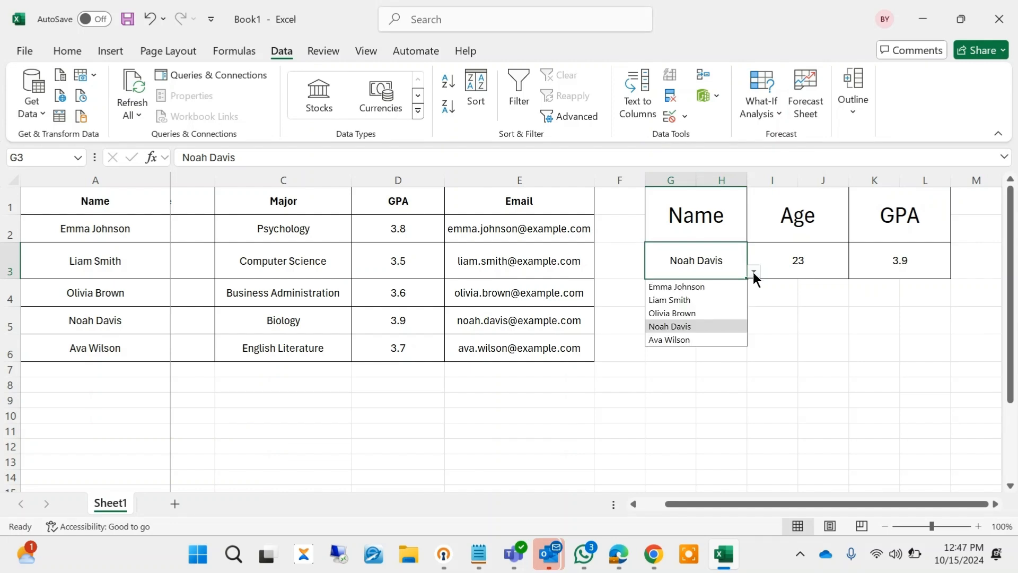
pyautogui.click(669, 305)
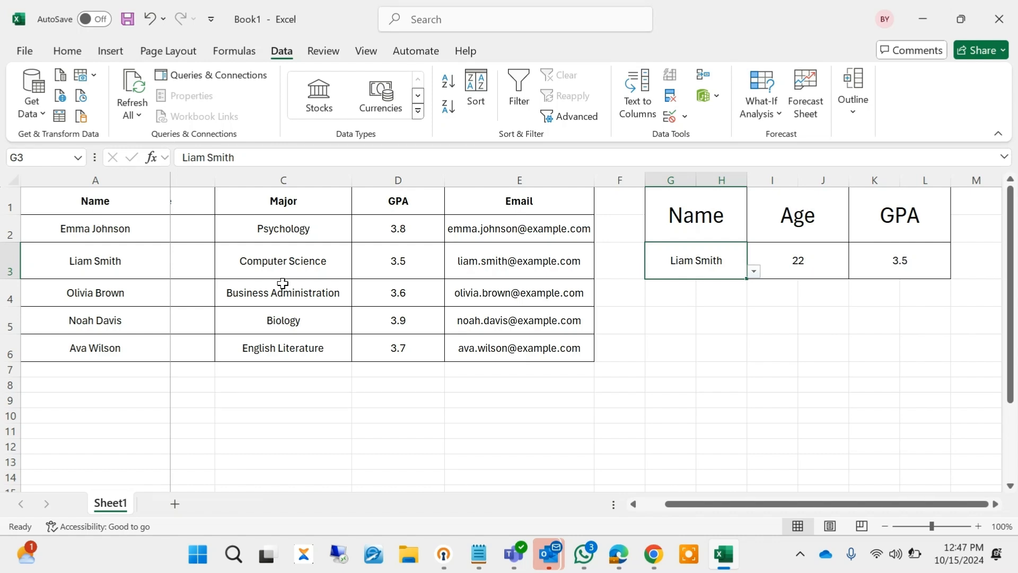
pyautogui.moveTo(704, 505); pyautogui.dragTo(536, 502)
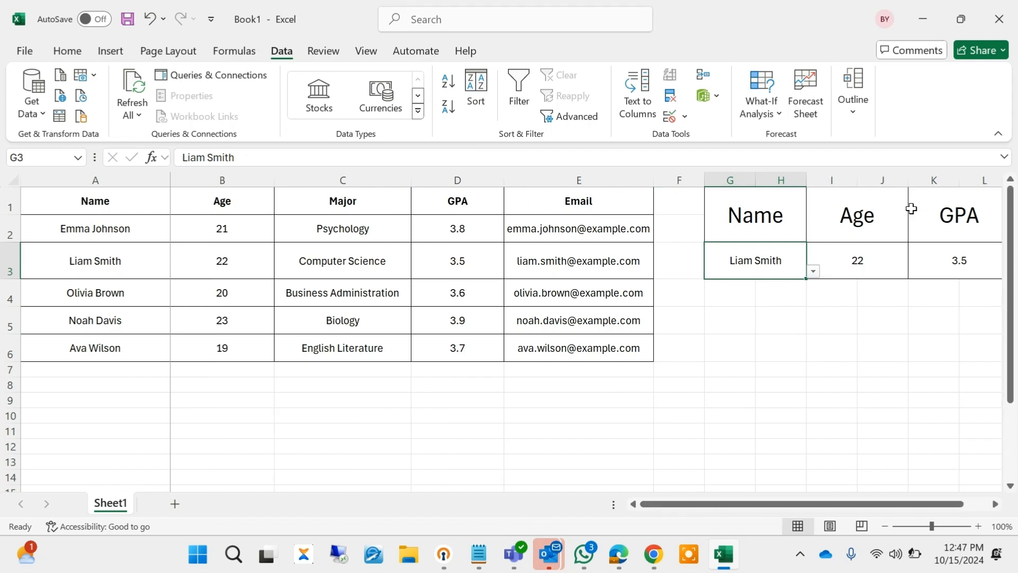
# - Narrow columns J and L to make the merged Age and GPA cells of the lookup table more compact
pyautogui.moveTo(904, 172); pyautogui.dragTo(881, 172)
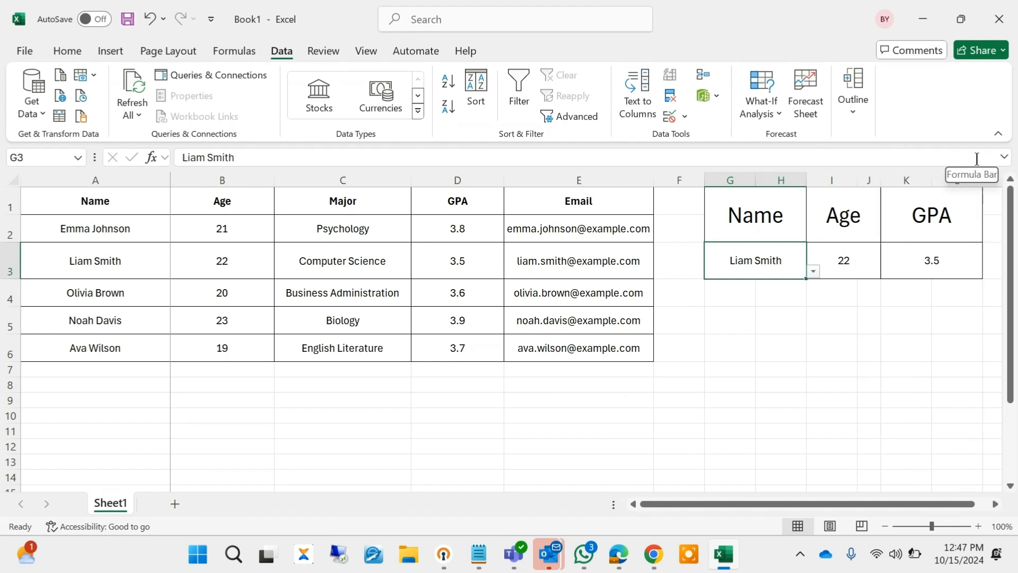
pyautogui.click(974, 193)
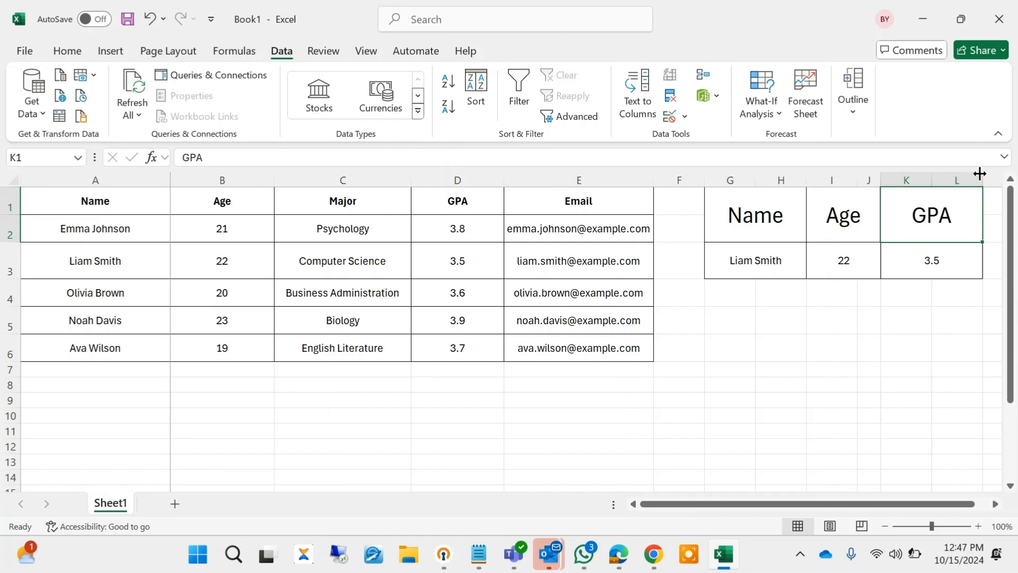
pyautogui.moveTo(979, 174); pyautogui.dragTo(957, 180)
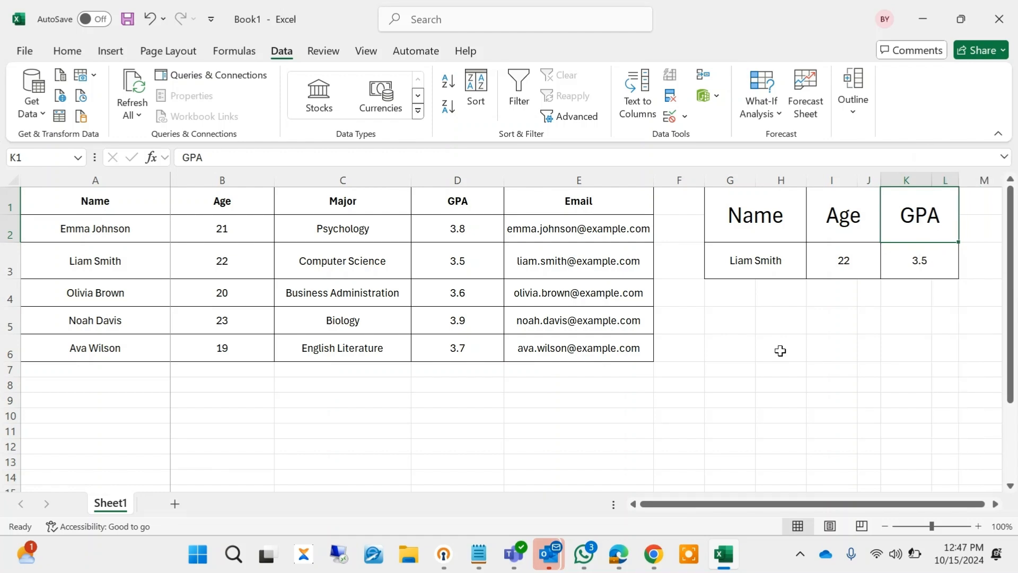
# - Test the G3 dropdown by choosing the student name from A6, and finish with the name from A2 selected
pyautogui.click(793, 268)
pyautogui.click(813, 271)
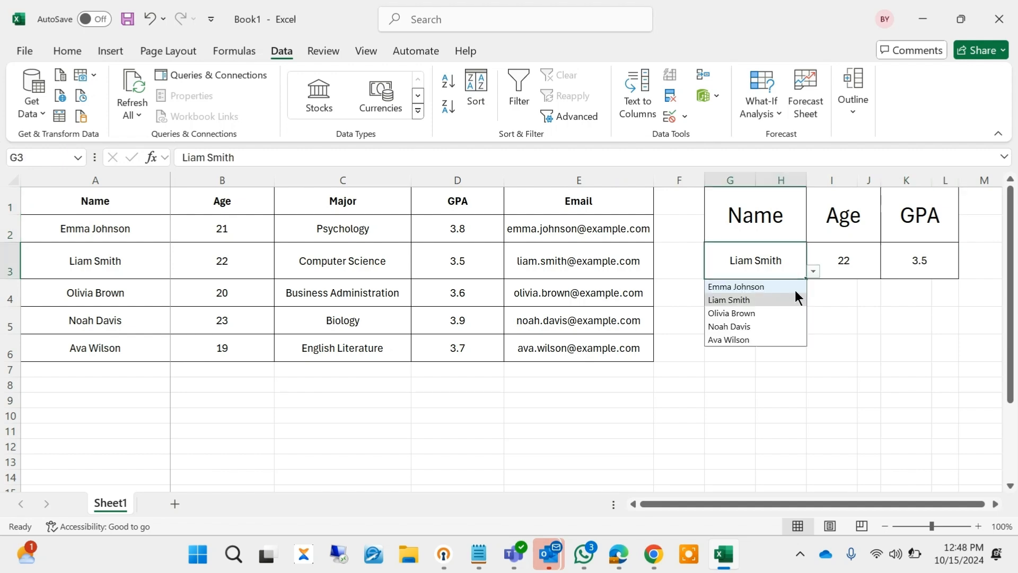
pyautogui.click(743, 339)
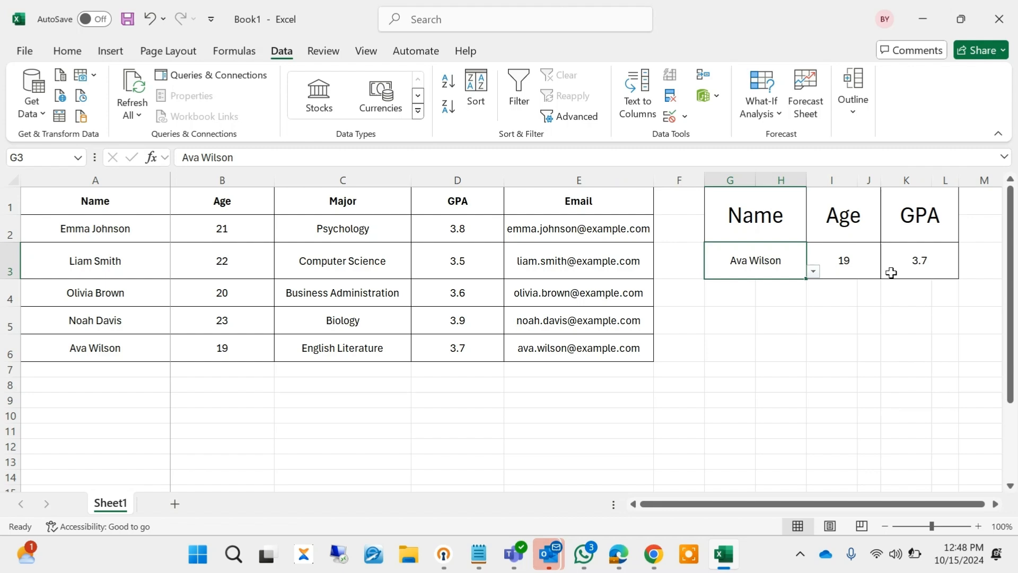
pyautogui.click(814, 271)
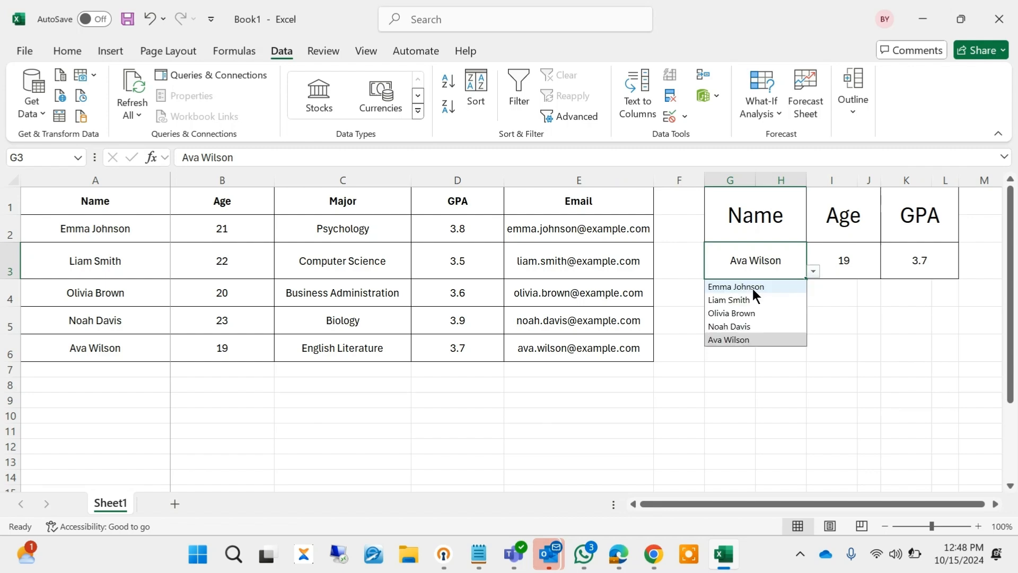
pyautogui.click(754, 288)
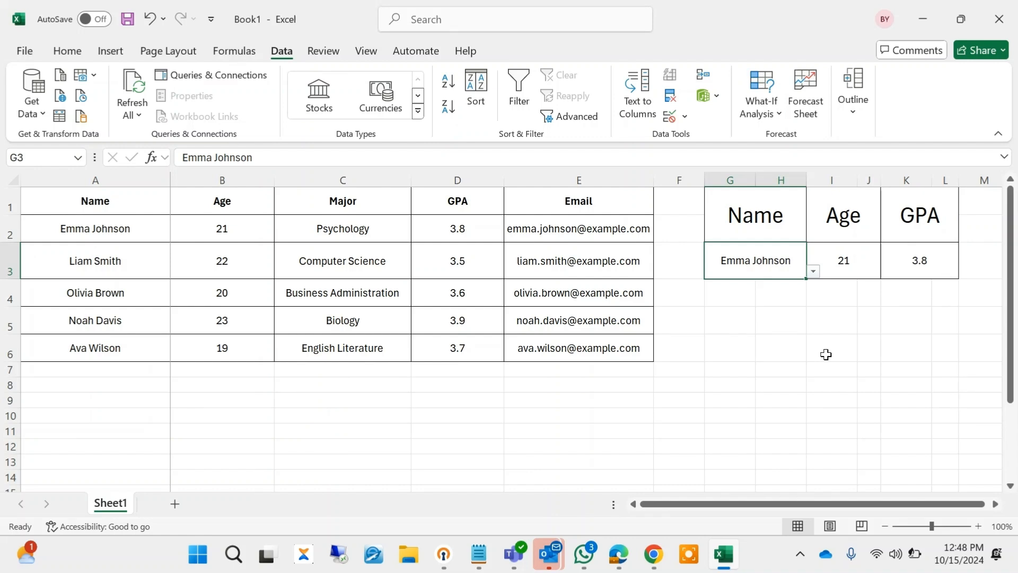
pyautogui.moveTo(764, 222); pyautogui.dragTo(884, 231)
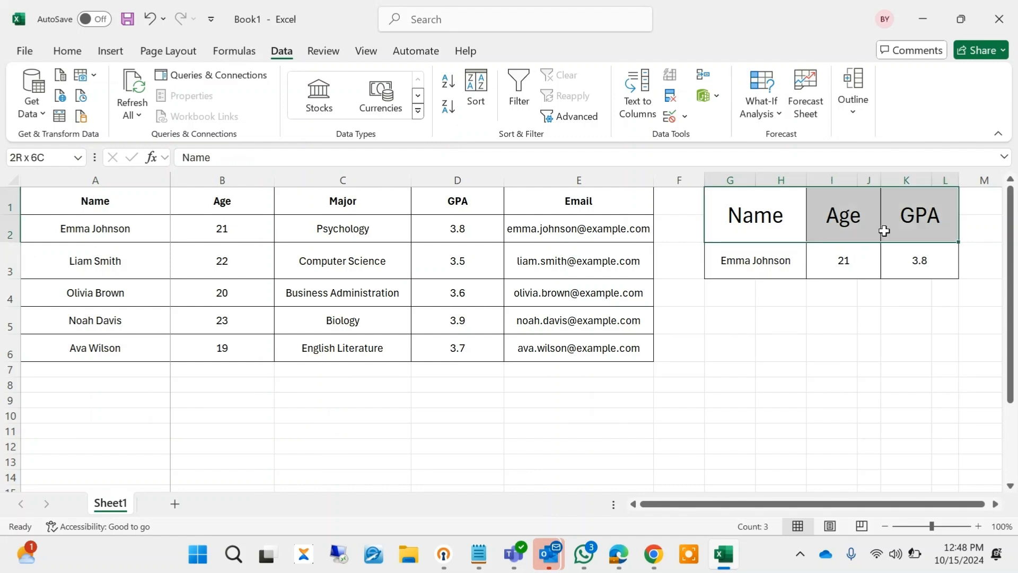
pyautogui.click(778, 353)
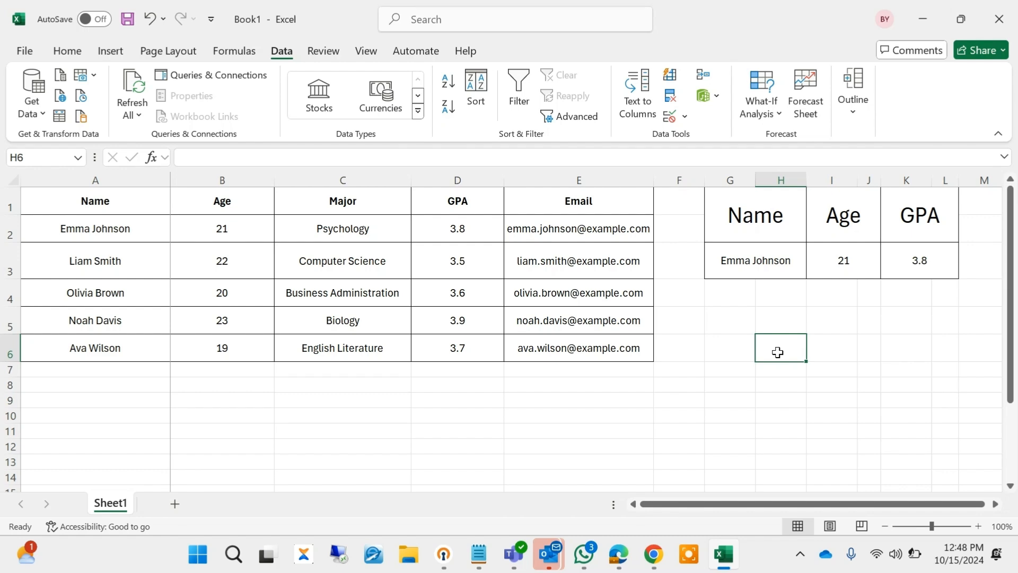